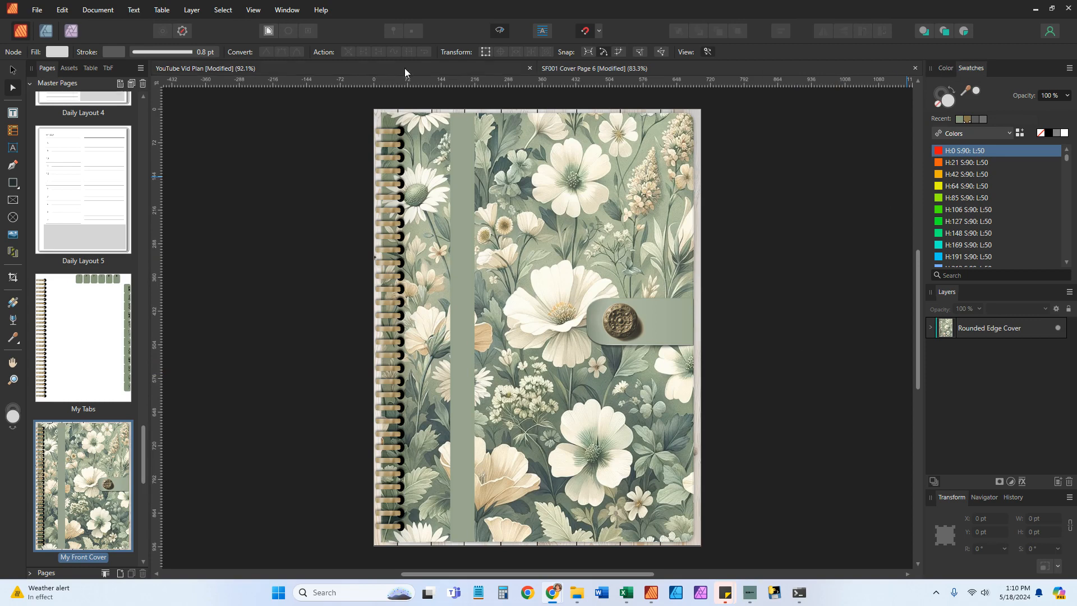
- Start creating a swatch palette from an image, using image 6 from the template kit's Cover Patterns folder as its source
left_click(290, 14)
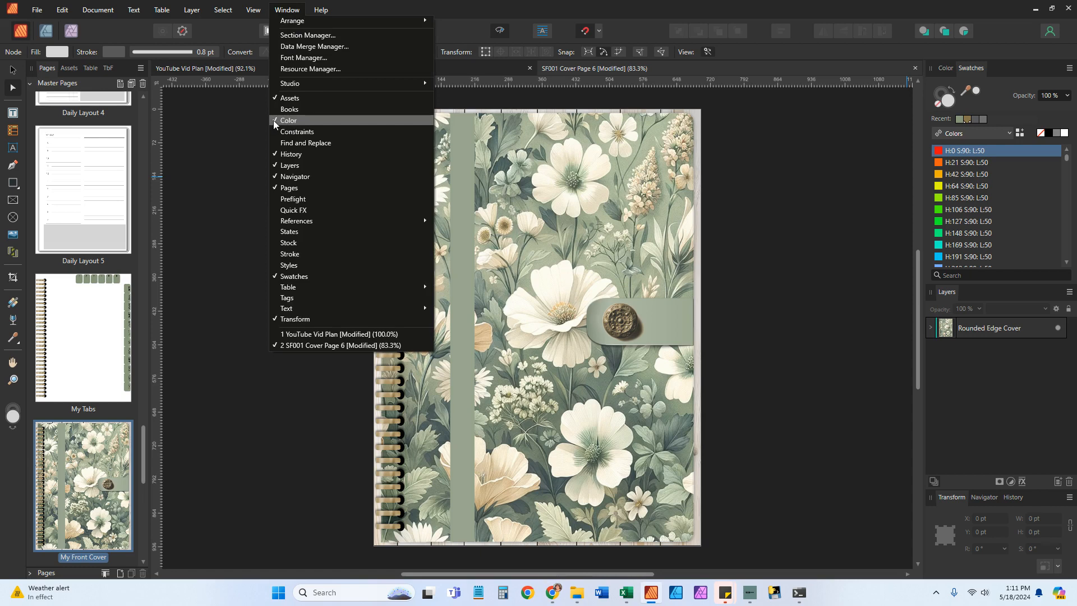
left_click(980, 69)
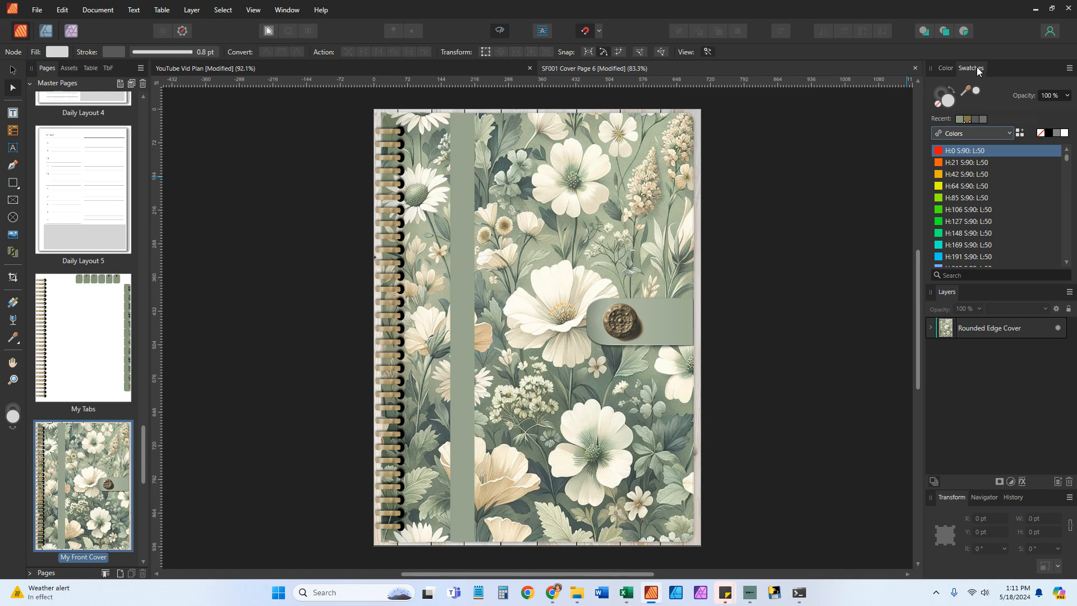
left_click(1069, 68)
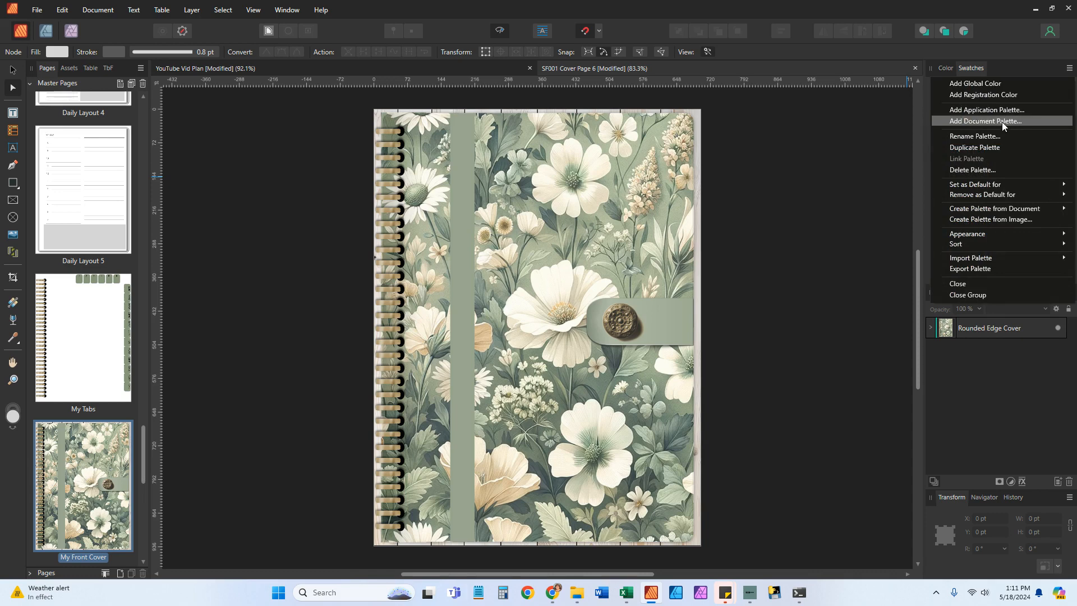
mouse_move(1002, 210)
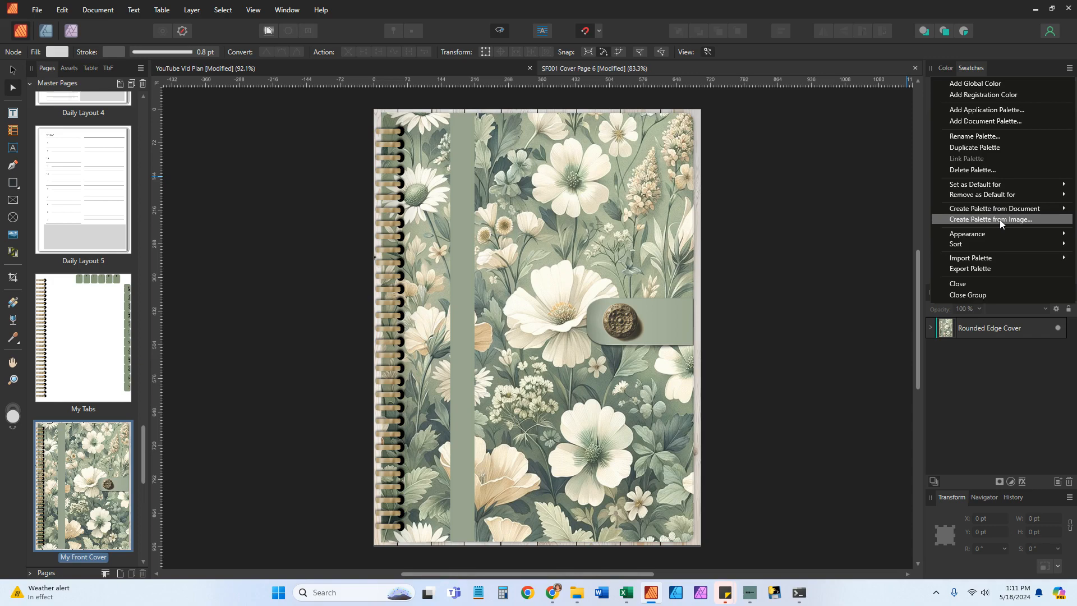
left_click(999, 219)
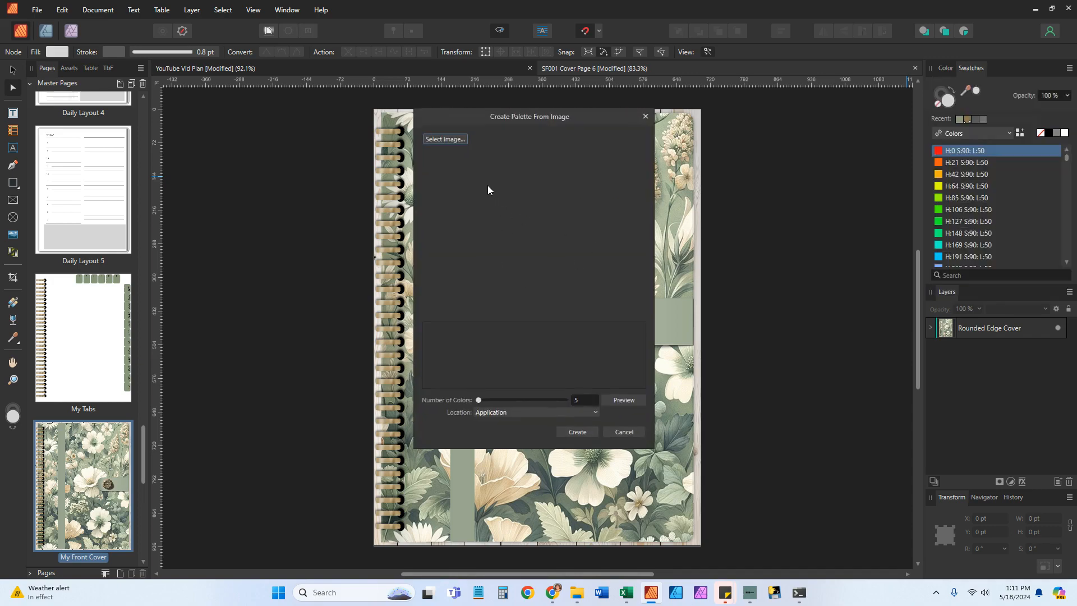
left_click(443, 139)
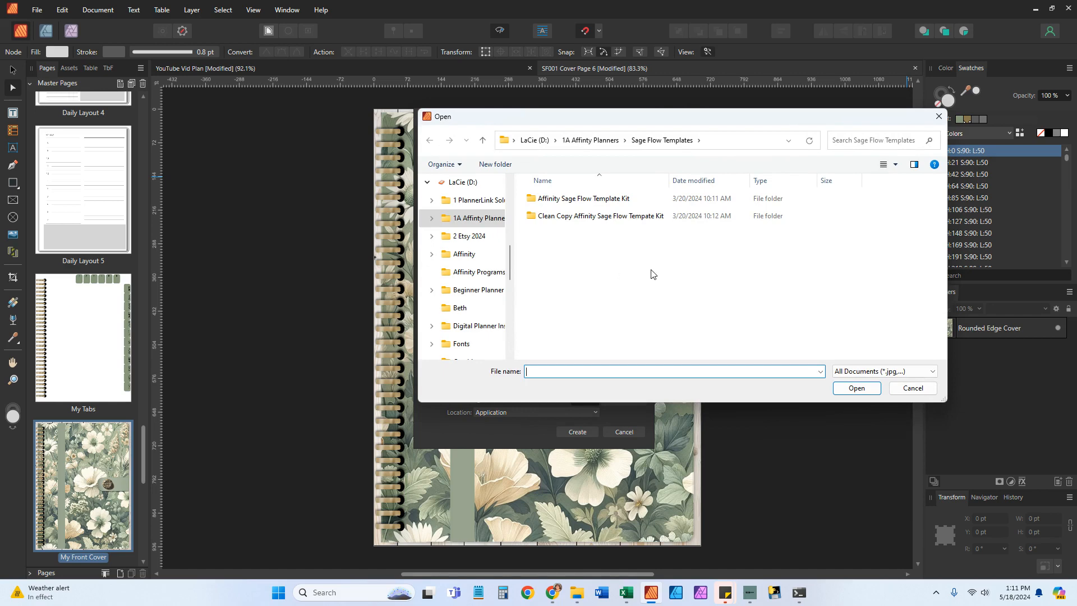
double_click(589, 200)
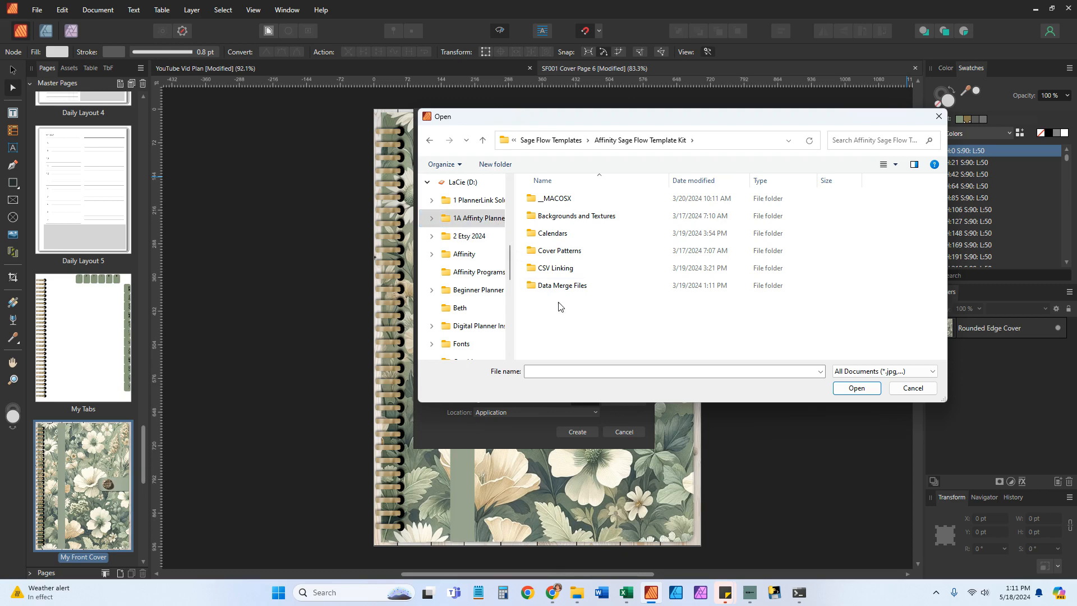
double_click(570, 252)
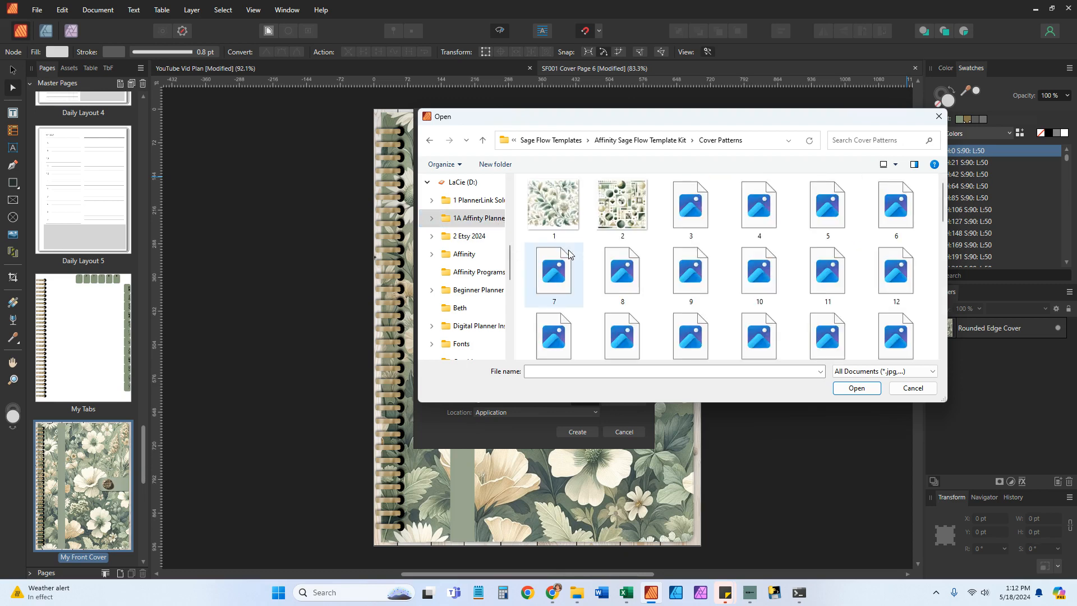
left_click(894, 203)
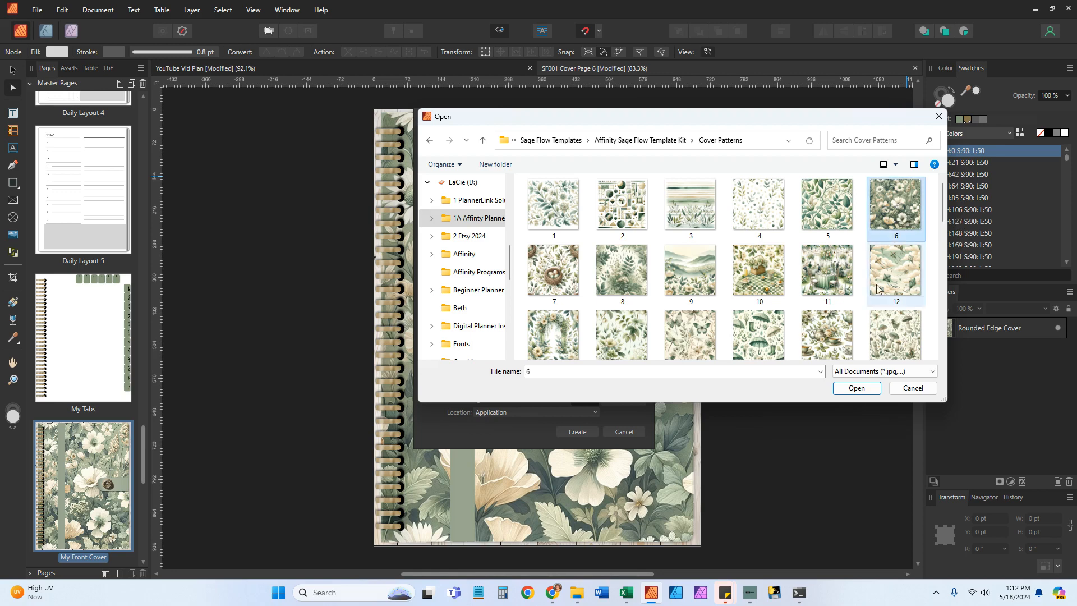
left_click(856, 388)
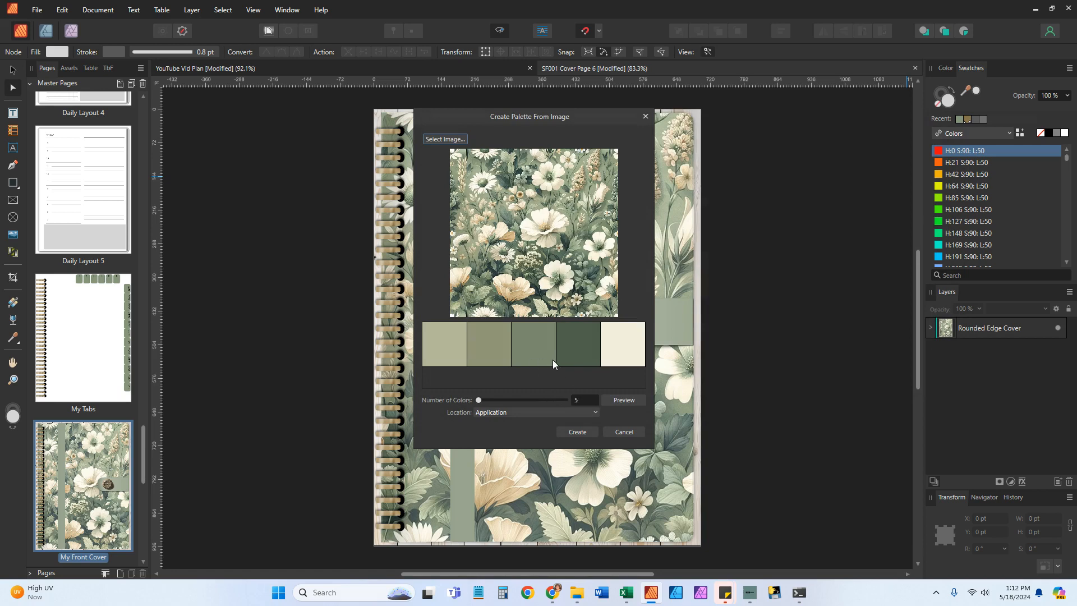
- Create the image palette with 15 colors and store it in the document
left_click(579, 401)
type("15")
left_click(595, 414)
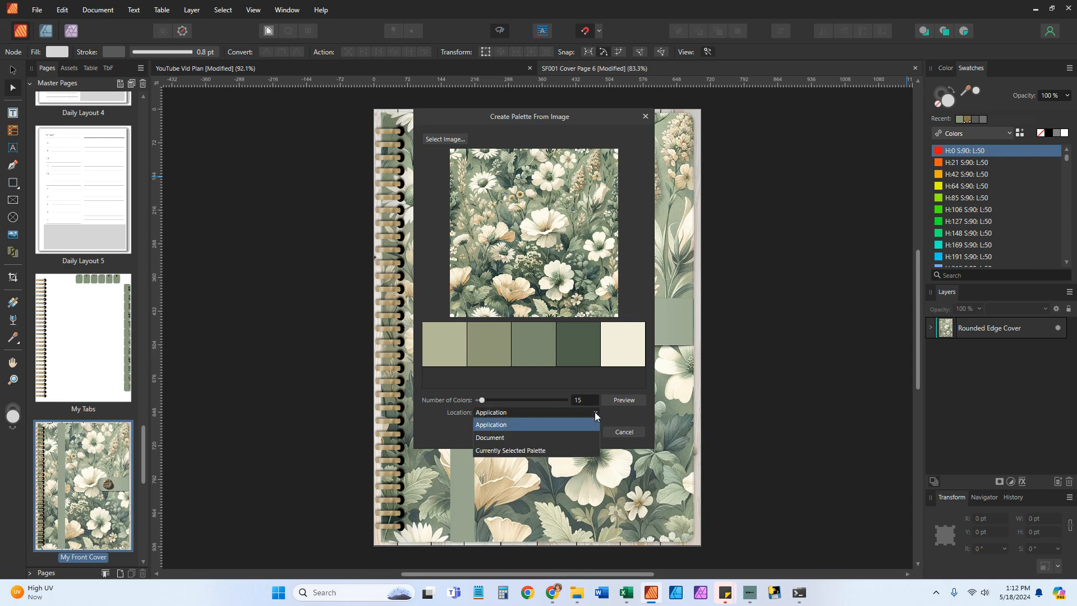
left_click(498, 438)
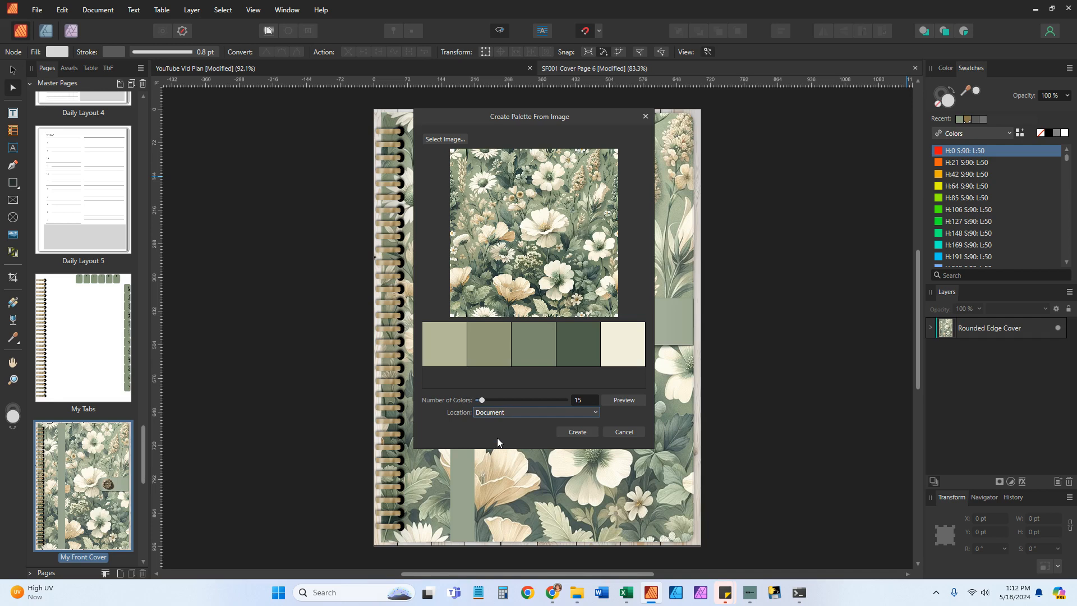
left_click(578, 432)
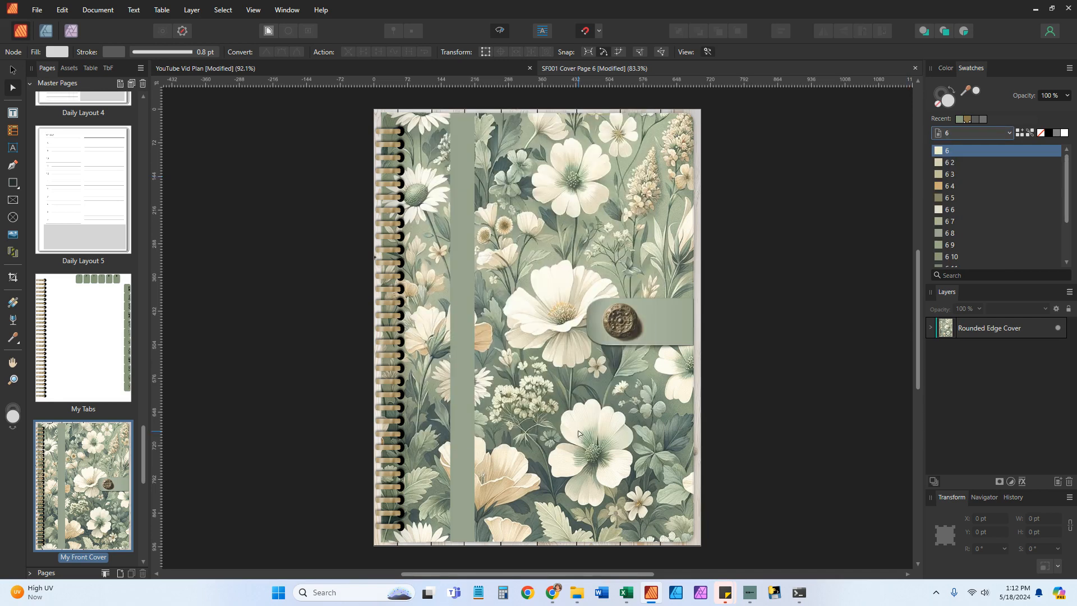
- Look through the swatches in the Colors, Gradients and Grays palettes
left_click(1011, 133)
left_click(961, 183)
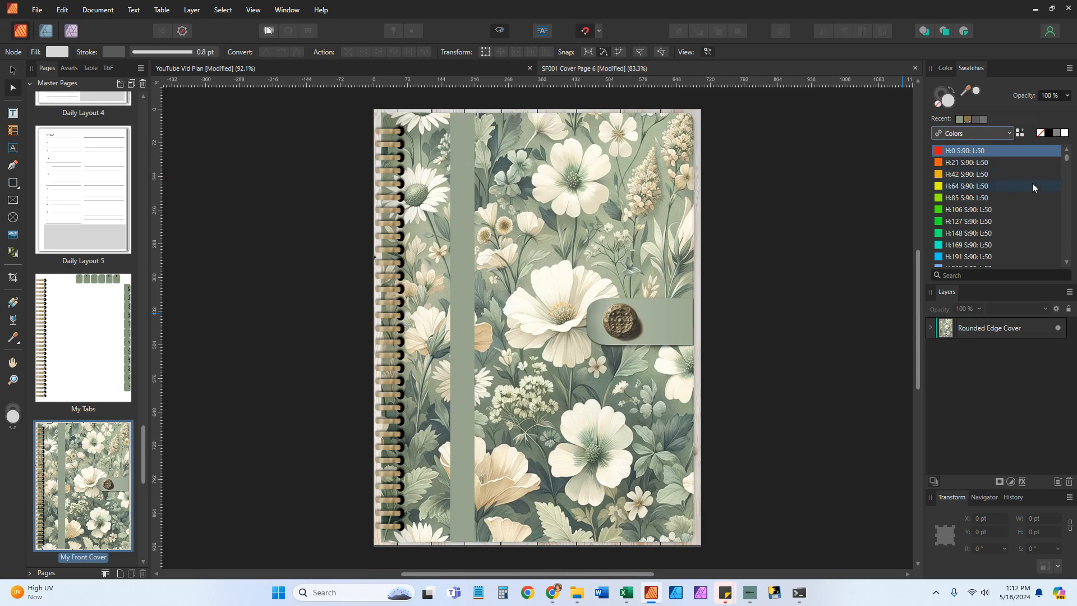
scroll(1034, 187, "down", 10)
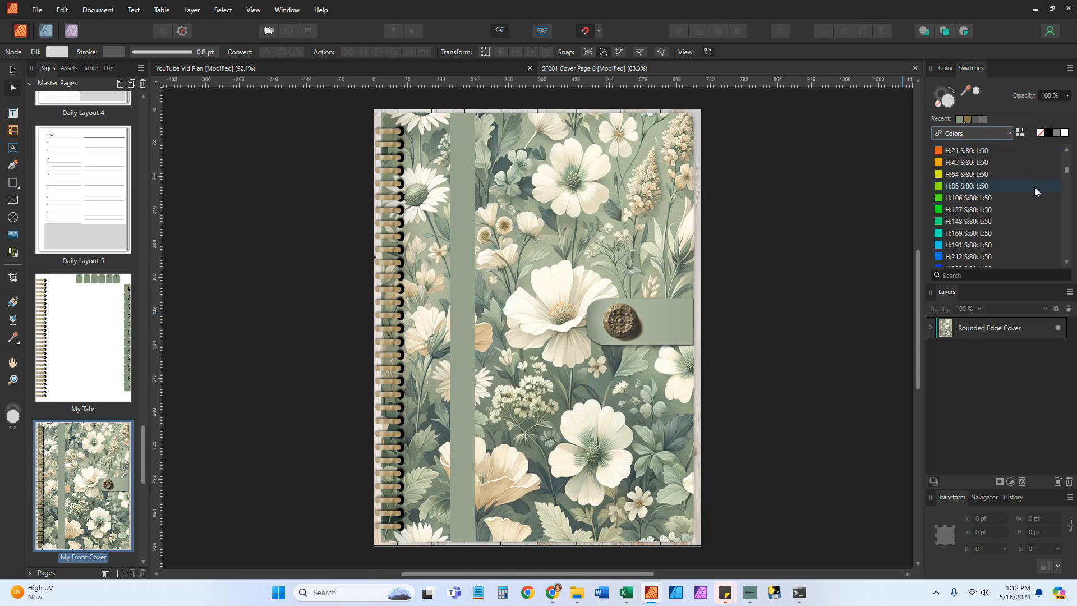
scroll(1034, 187, "down", 14)
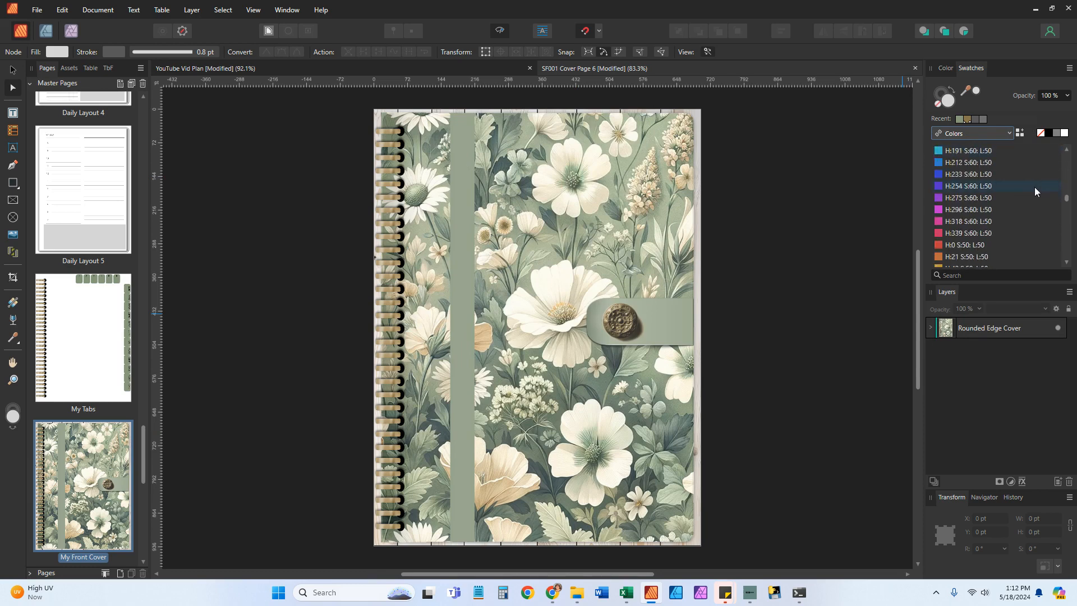
scroll(1034, 187, "down", 20)
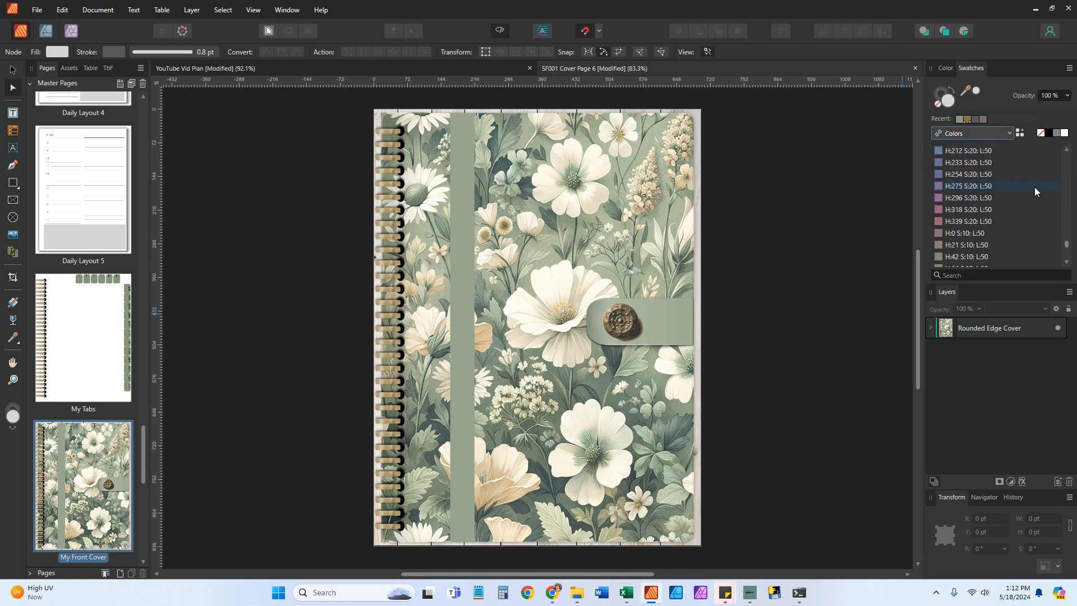
left_click(1010, 133)
left_click(967, 161)
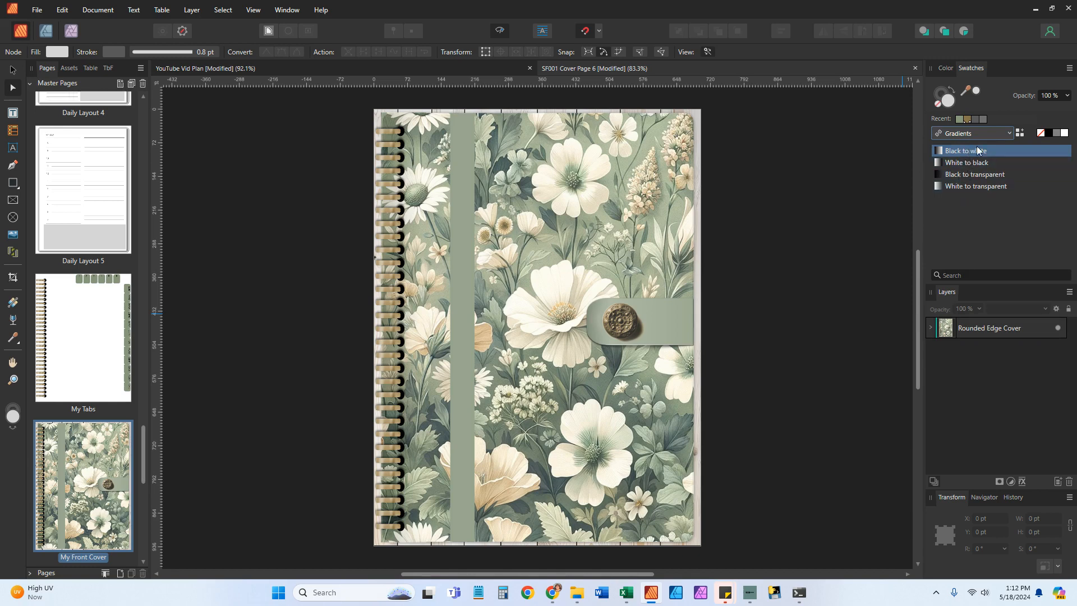
left_click(1010, 134)
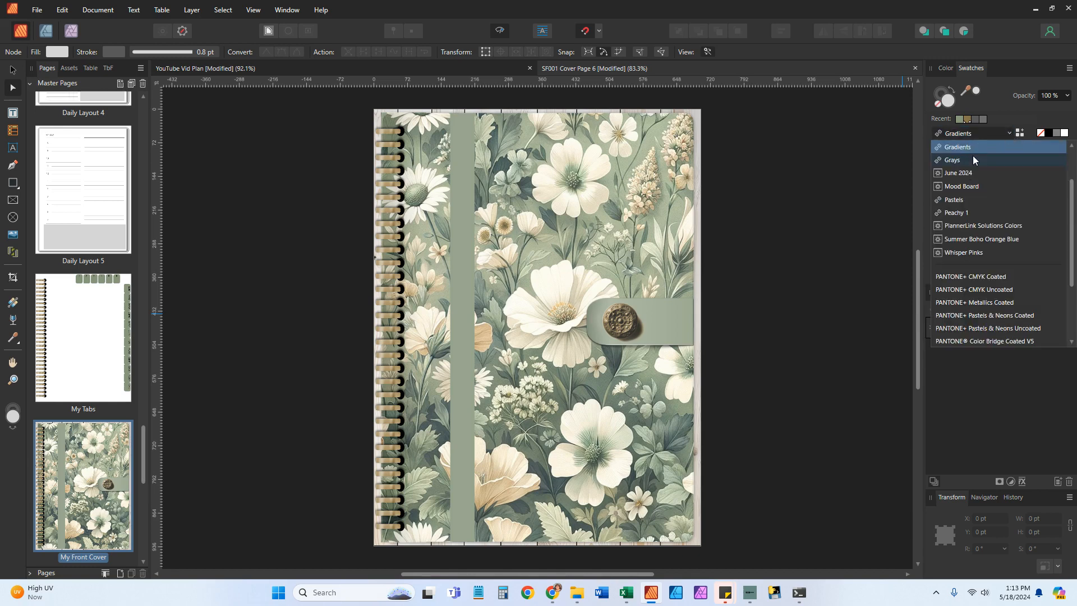
left_click(956, 160)
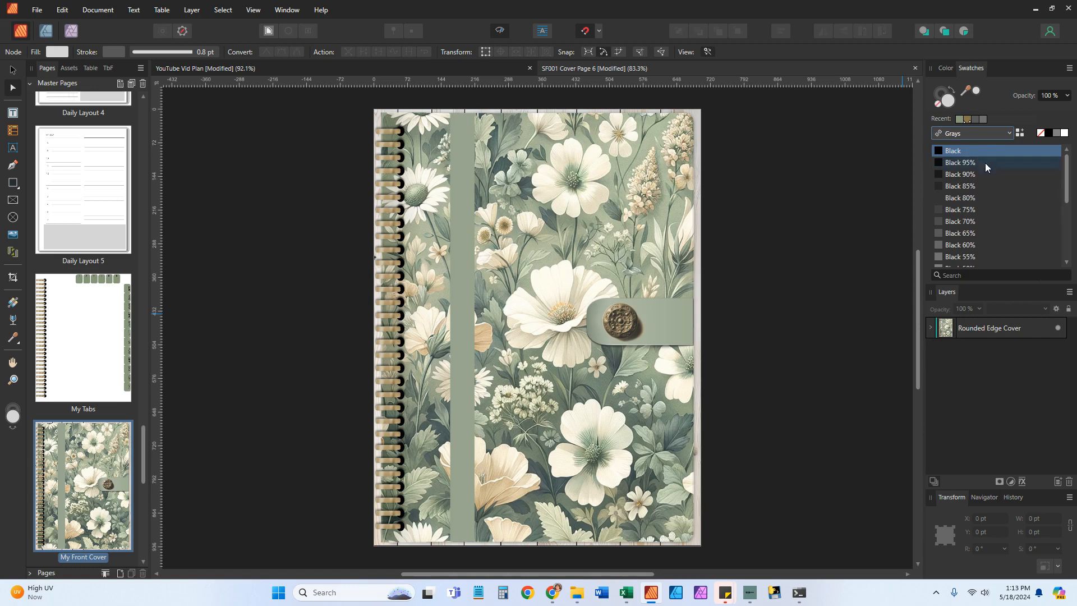
scroll(992, 173, "down", 4)
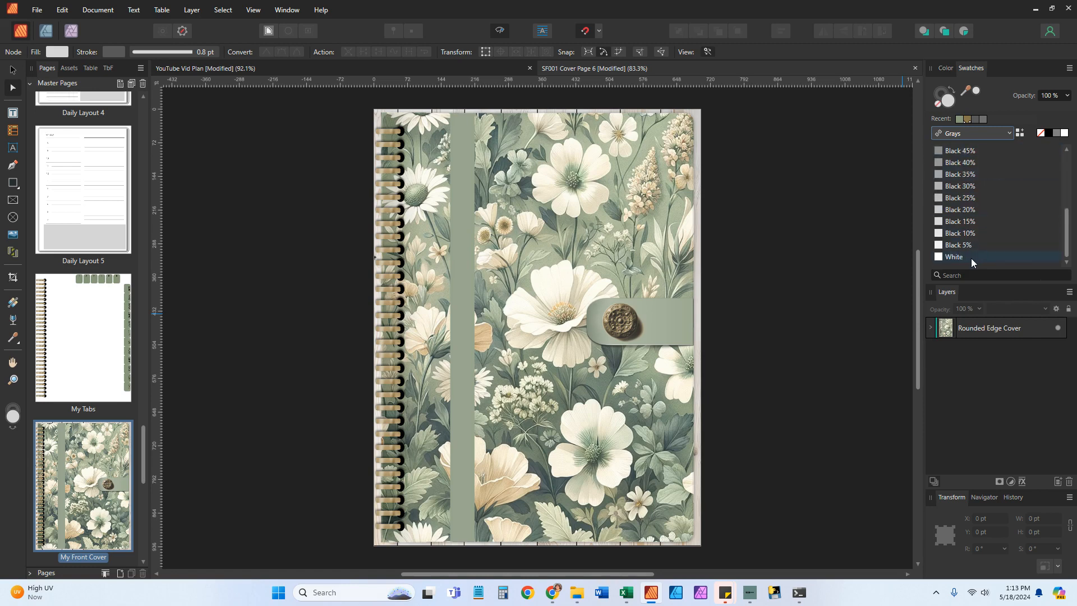
- Display document palette 6 and compare its swatches with image 6 in the Cover Patterns folder
left_click(1008, 132)
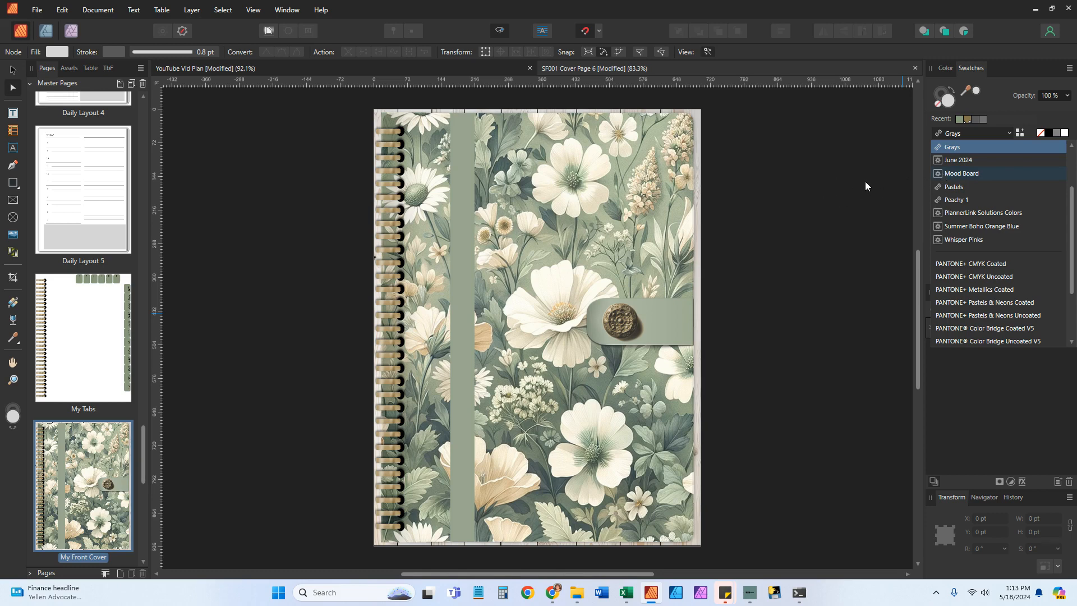
scroll(981, 167, "up", 2)
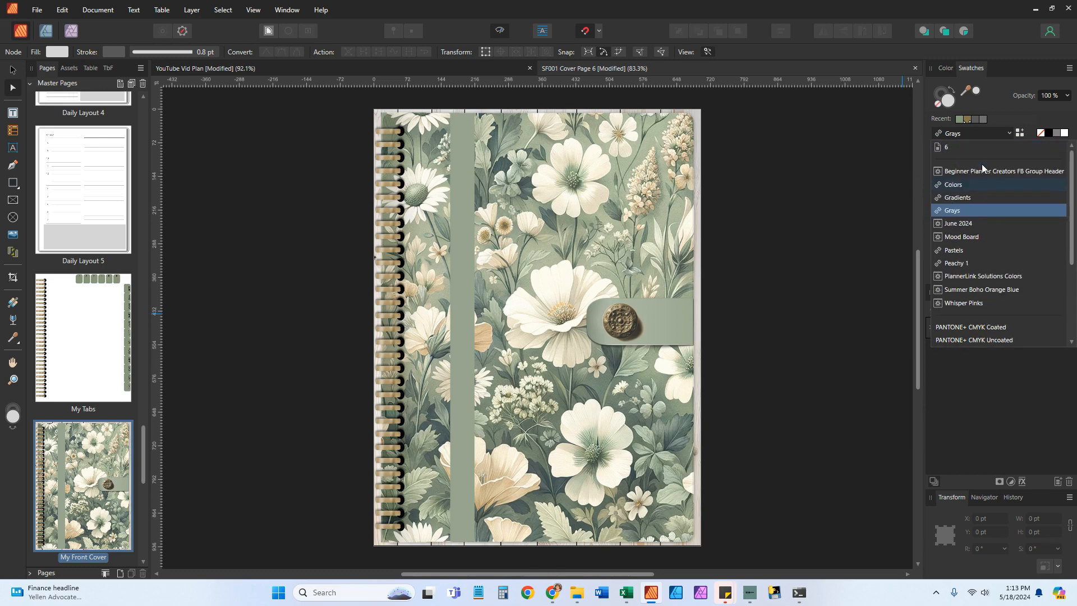
left_click(952, 146)
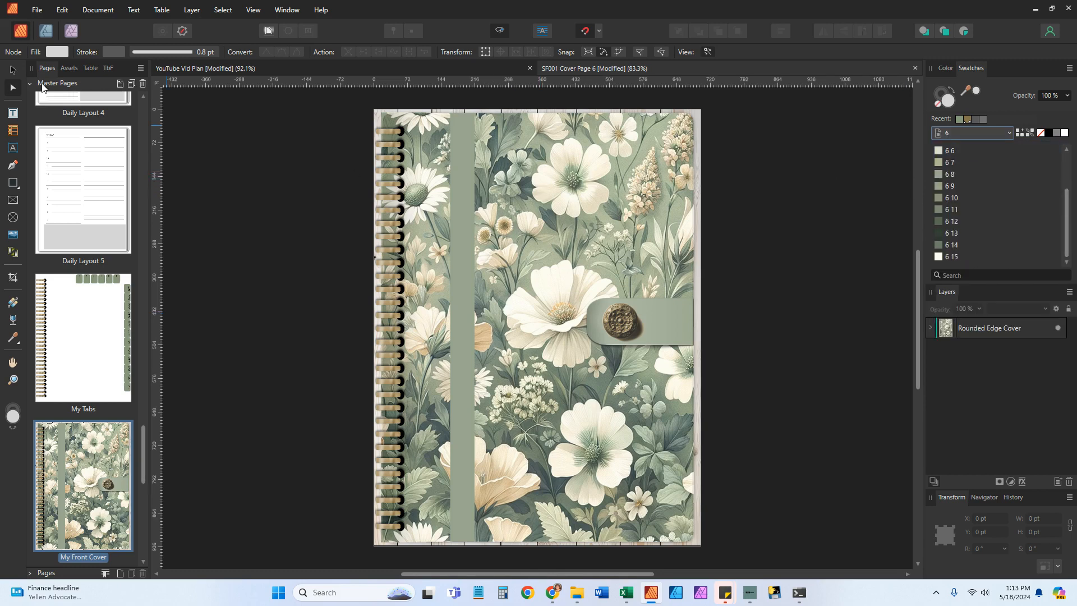
left_click_drag(0, 28, 378, 91)
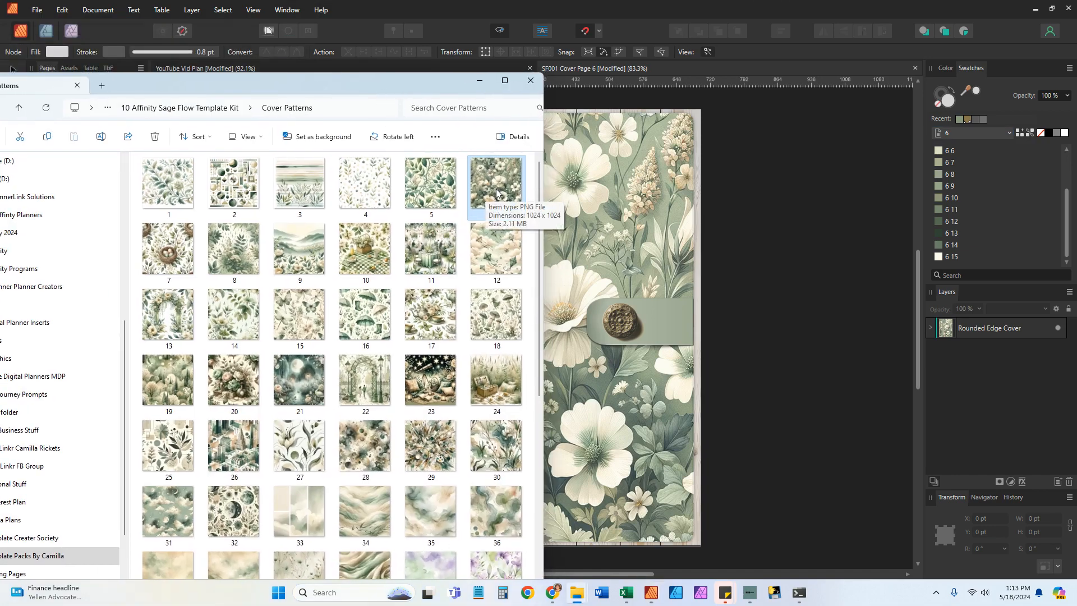
left_click_drag(460, 89, 0, 85)
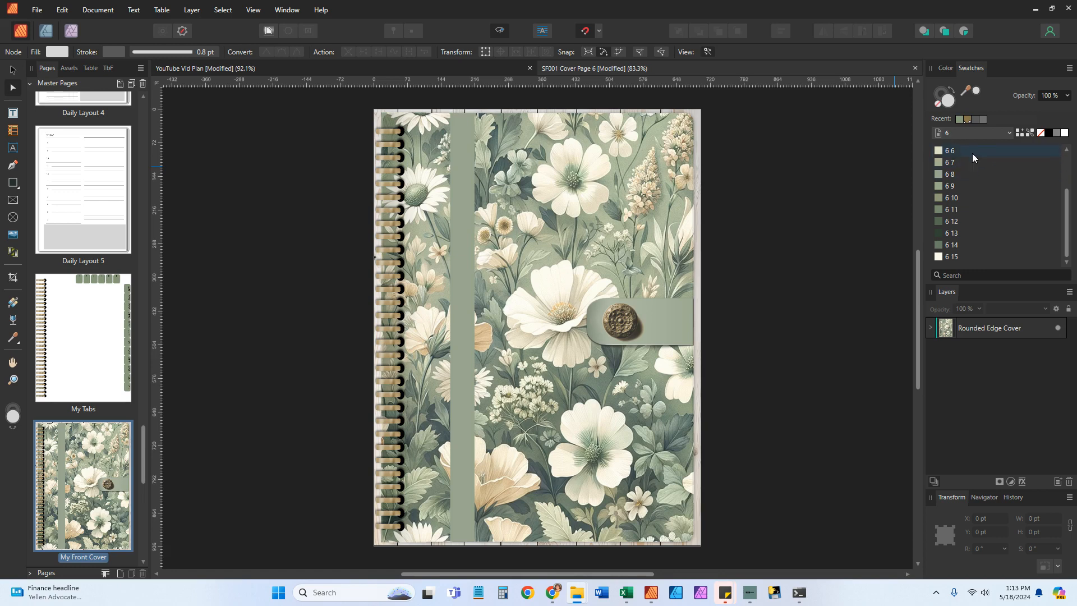
scroll(984, 179, "up", 3)
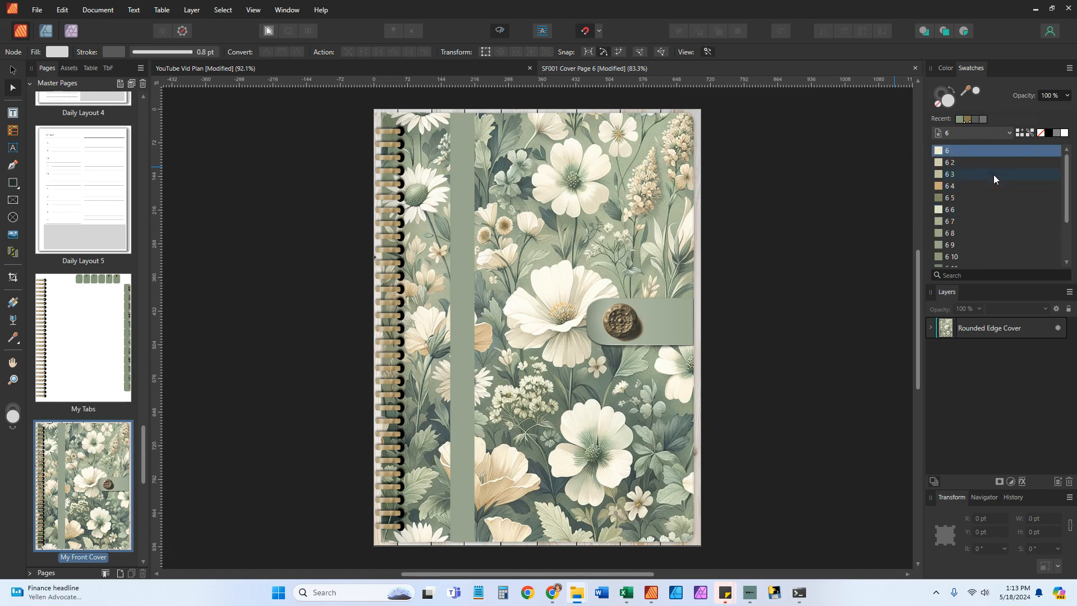
scroll(994, 177, "down", 3)
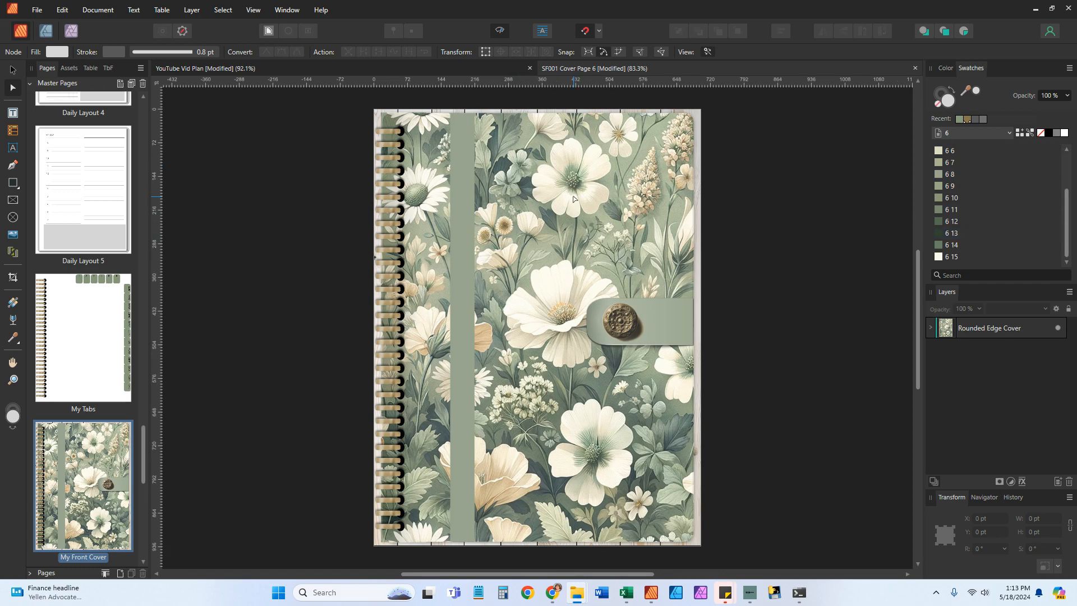
- Try swatch 6 13 as the fill of the front cover's vertical band and undo the fill
left_click(462, 208)
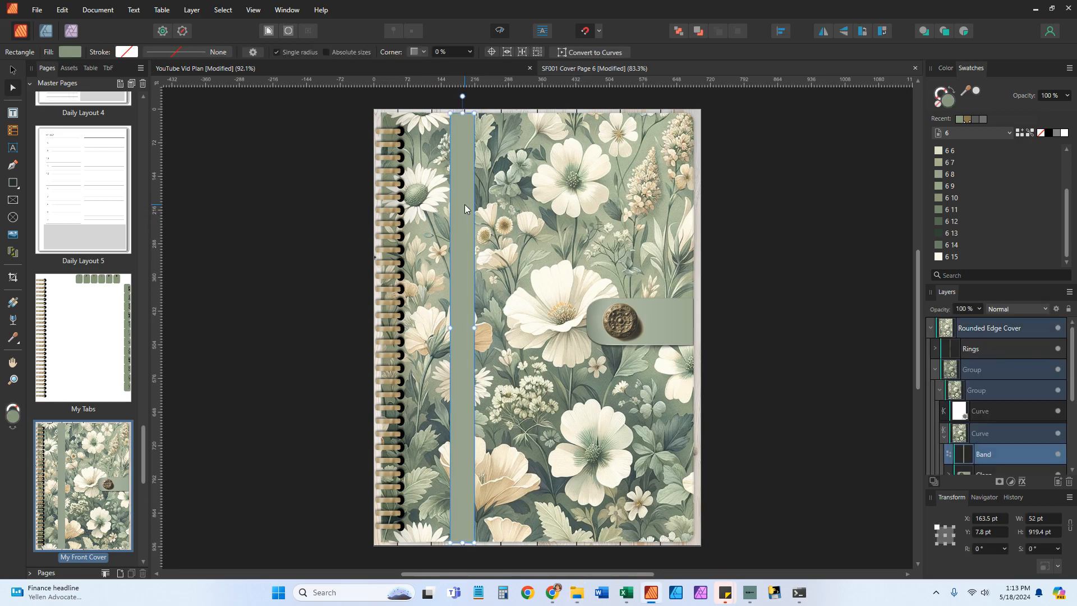
left_click(951, 235)
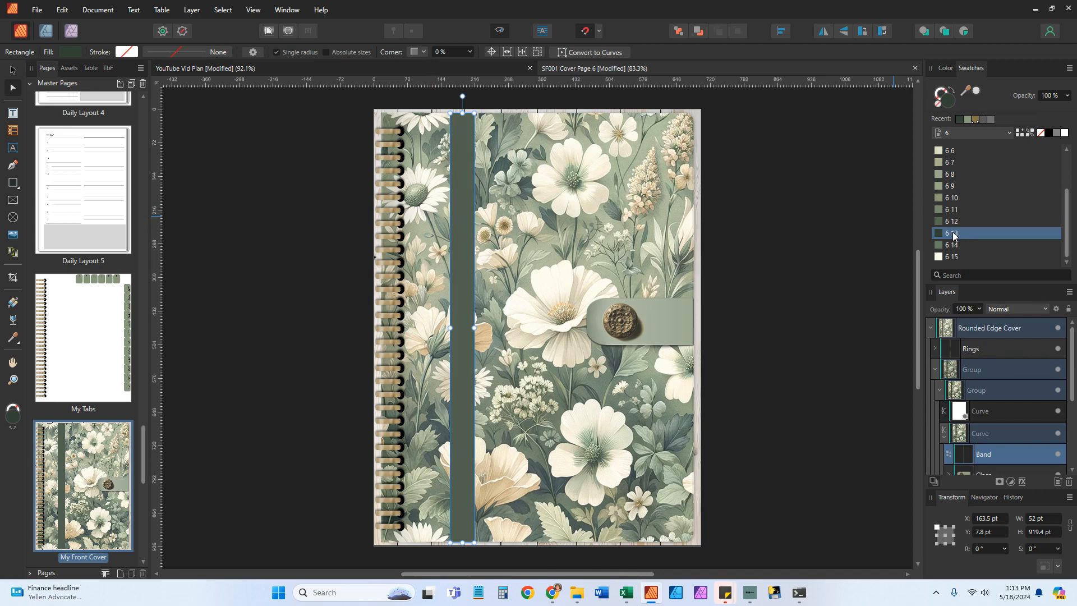
left_click(62, 11)
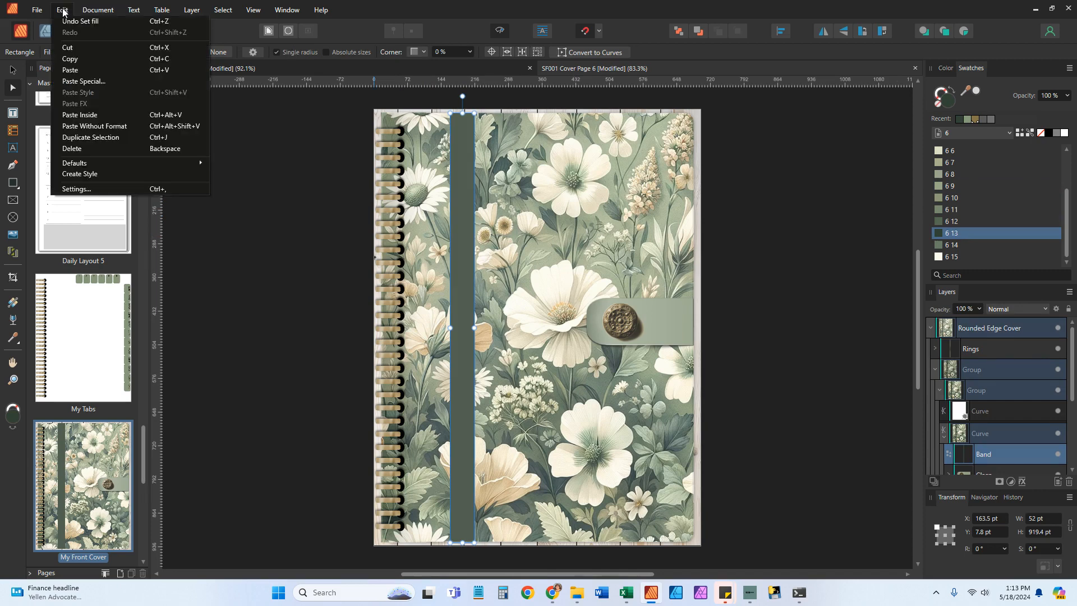
left_click(66, 22)
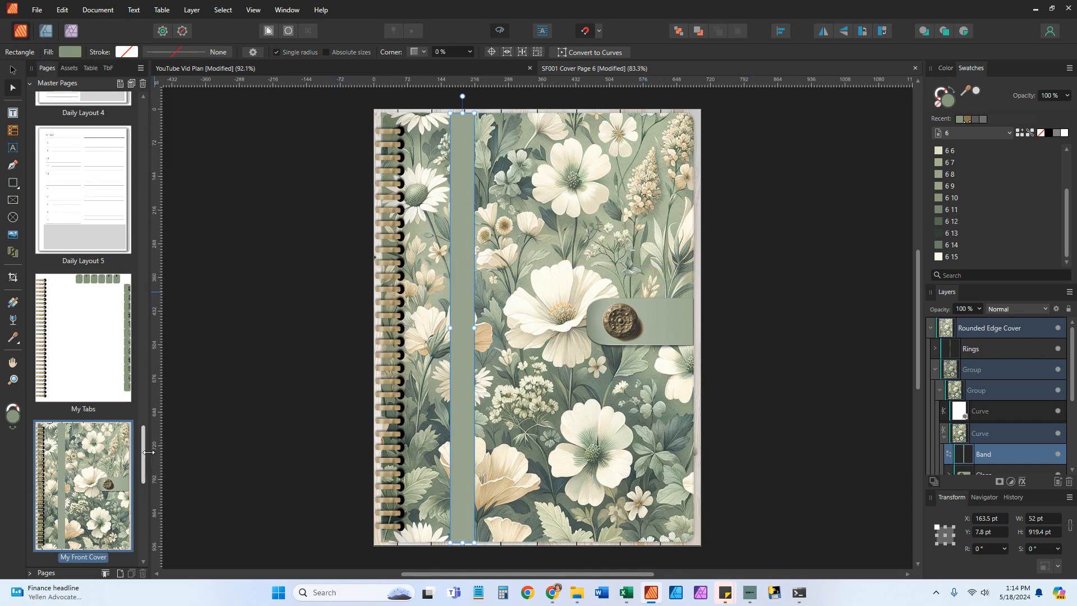
- Open the Tabs master page and look through the swatches of palette 6
left_click_drag(145, 447, 143, 111)
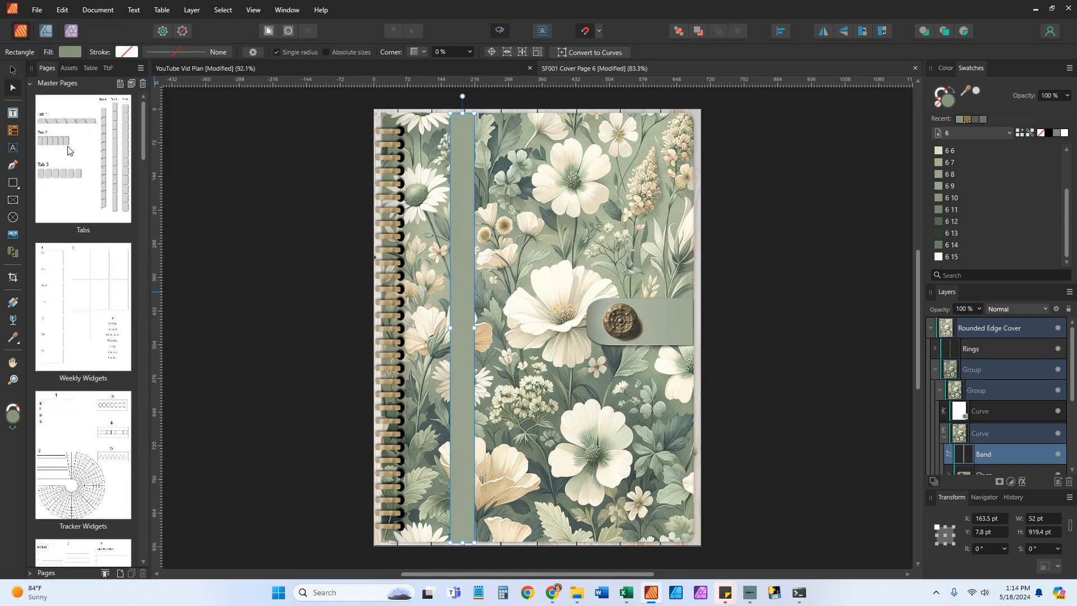
double_click(87, 147)
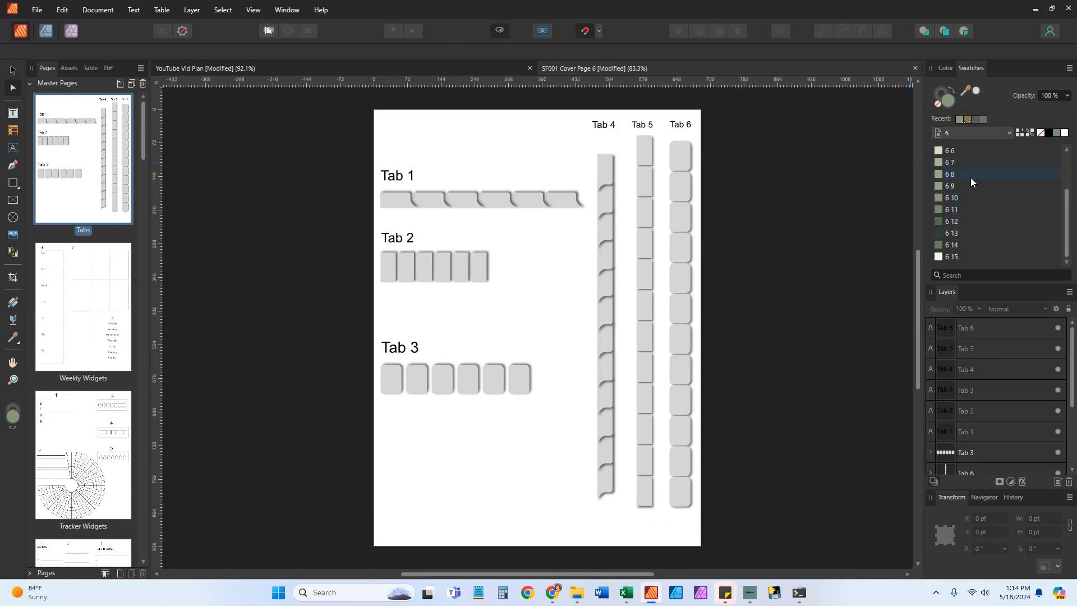
scroll(970, 177, "up", 2)
scroll(970, 178, "down", 1)
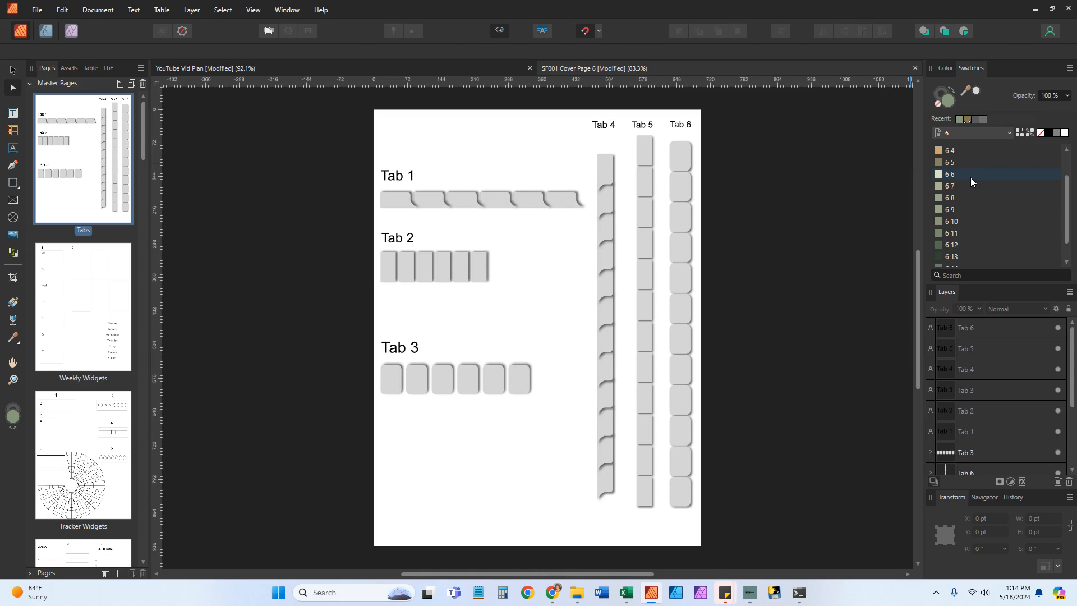
- Fill the first three tabs of the Tab 6 column, from the top, with swatches 6 7, 6 8 and 6 9
left_click(682, 159)
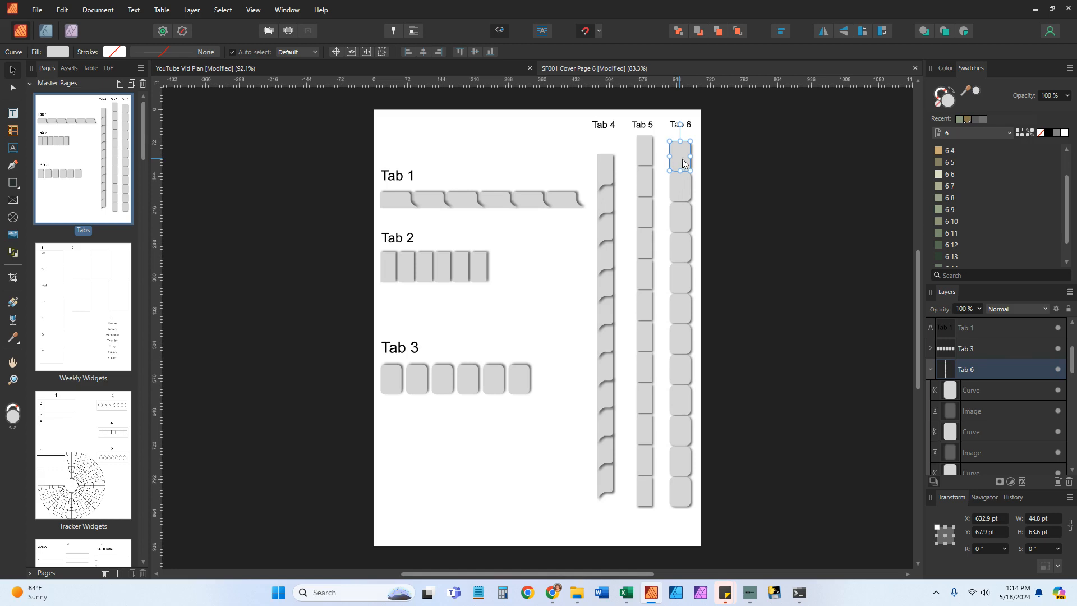
left_click(954, 188)
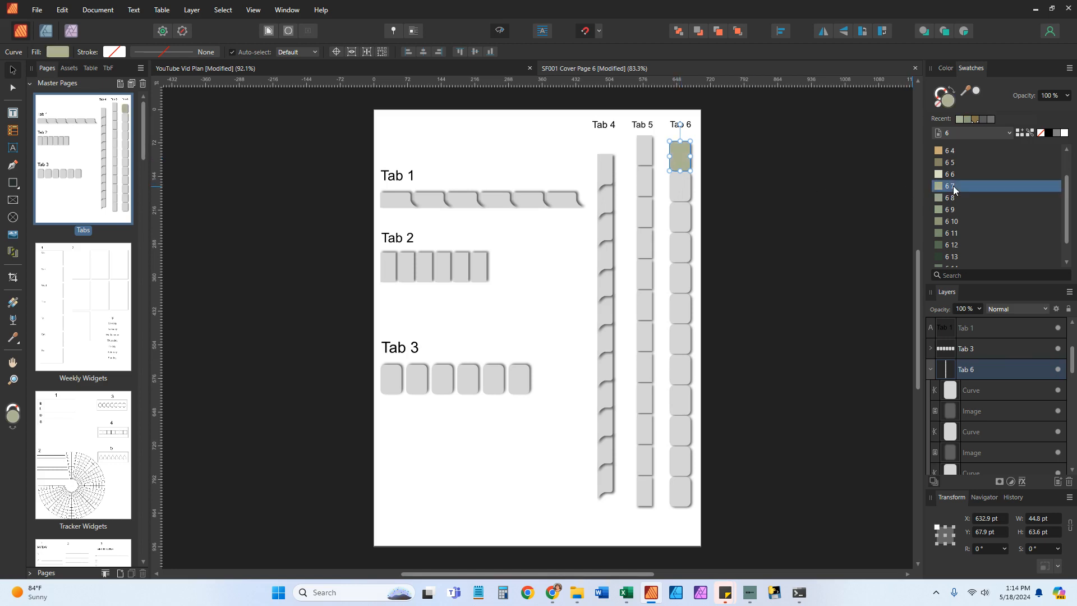
double_click(677, 194)
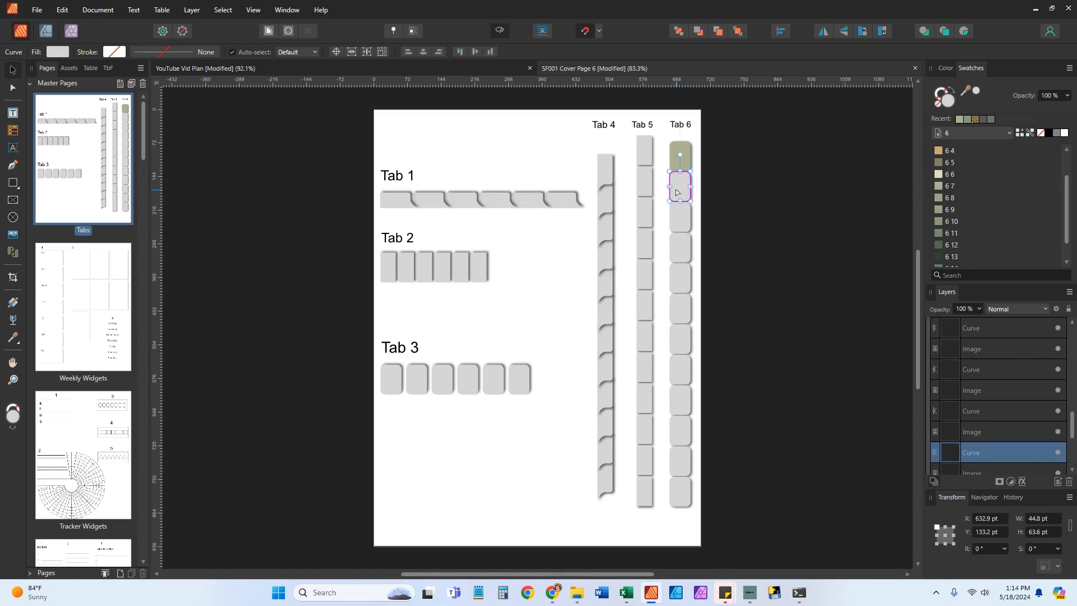
left_click(761, 194)
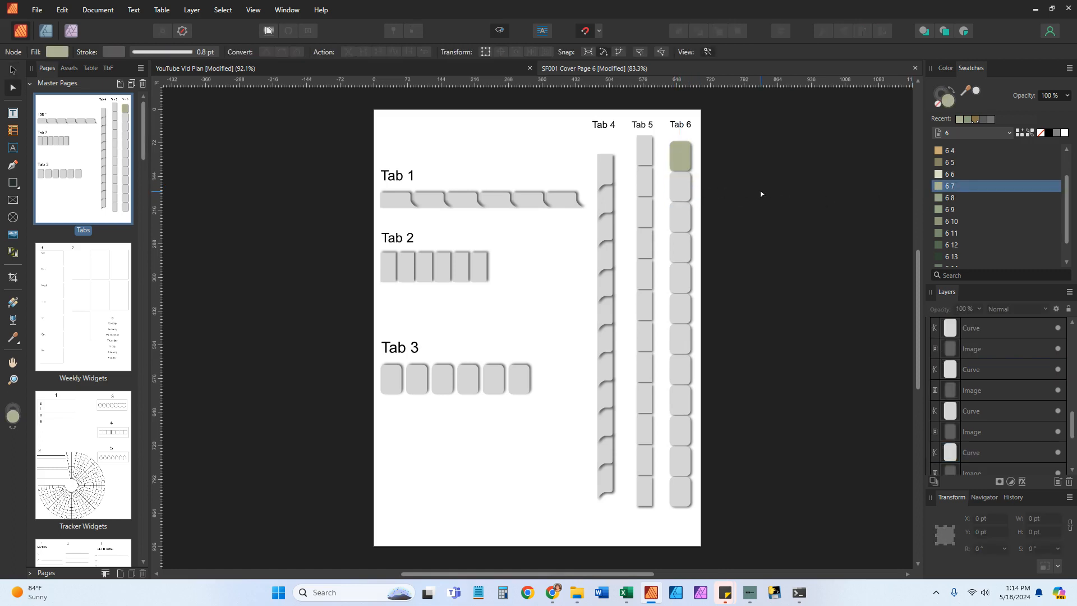
left_click(678, 191)
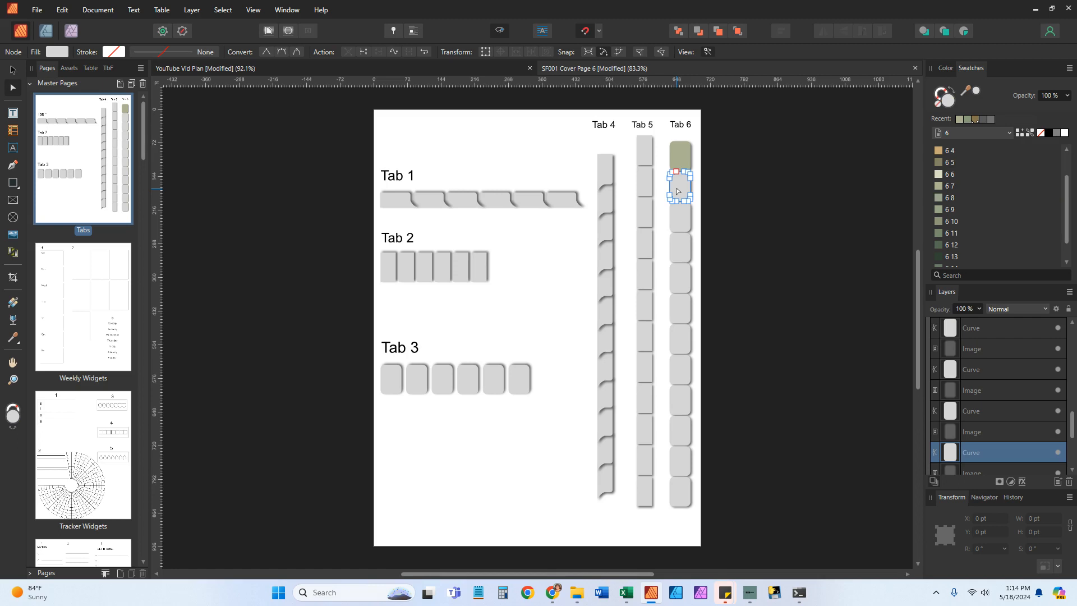
key("v")
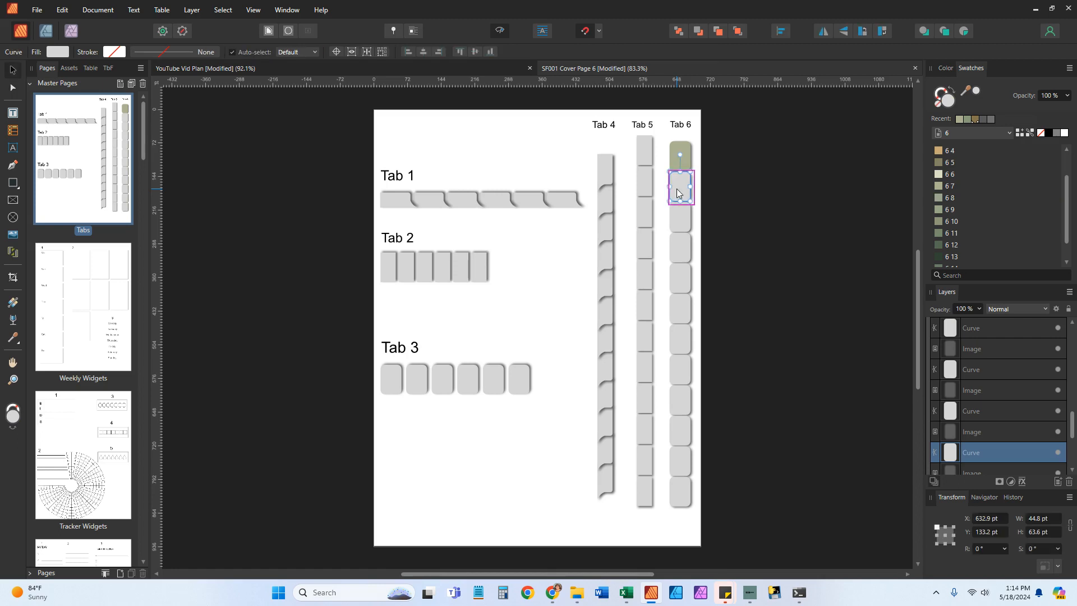
left_click(951, 197)
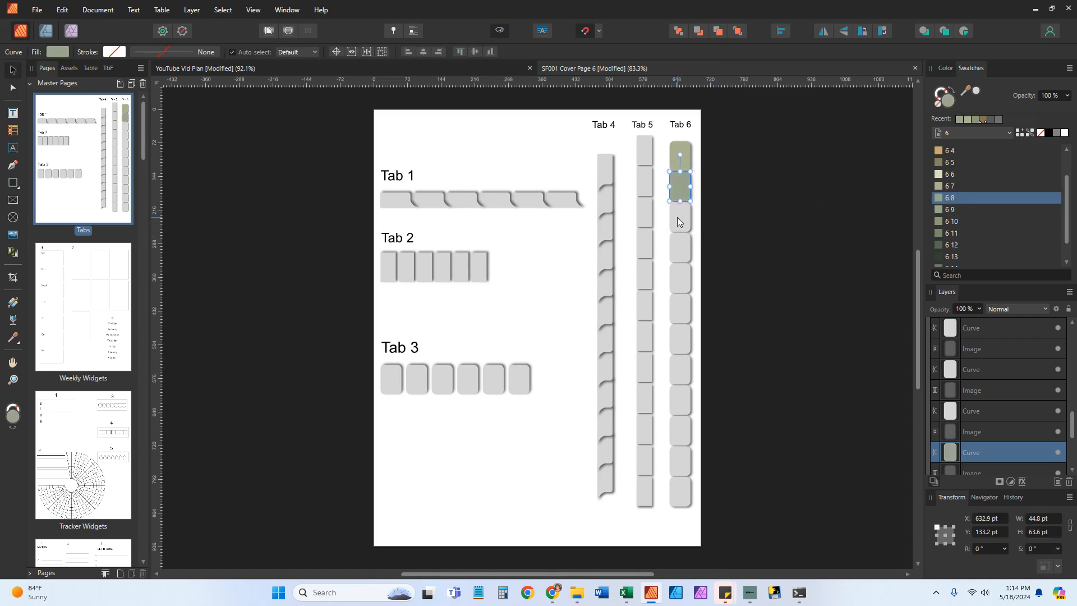
left_click(677, 221)
left_click(954, 211)
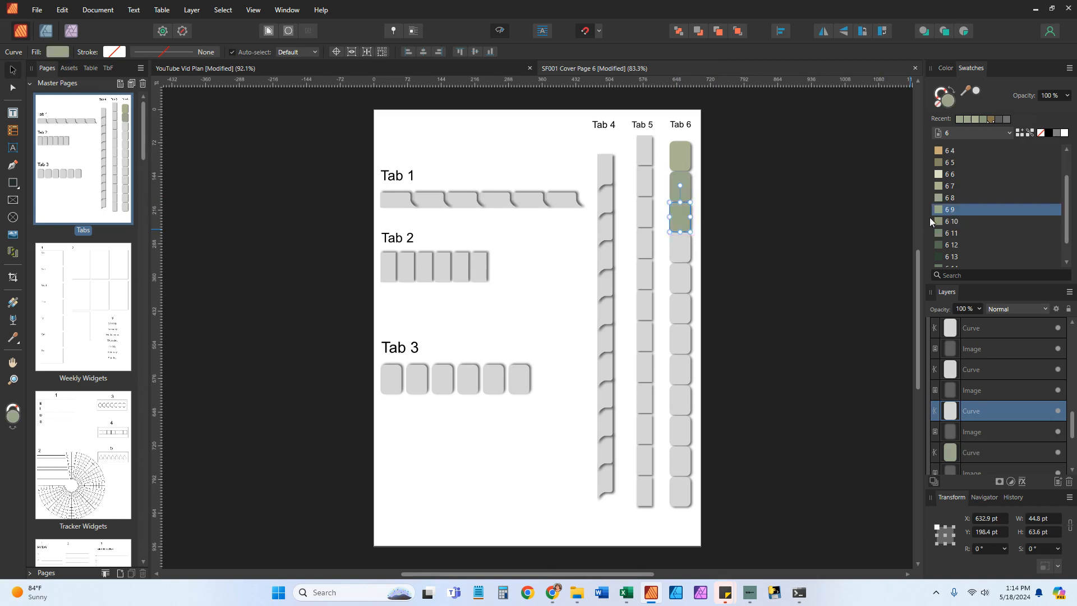
- Color the fourth, fifth and sixth tabs of the Tab 6 column with swatches 6 10, 6 11 and 6 12
left_click(682, 249)
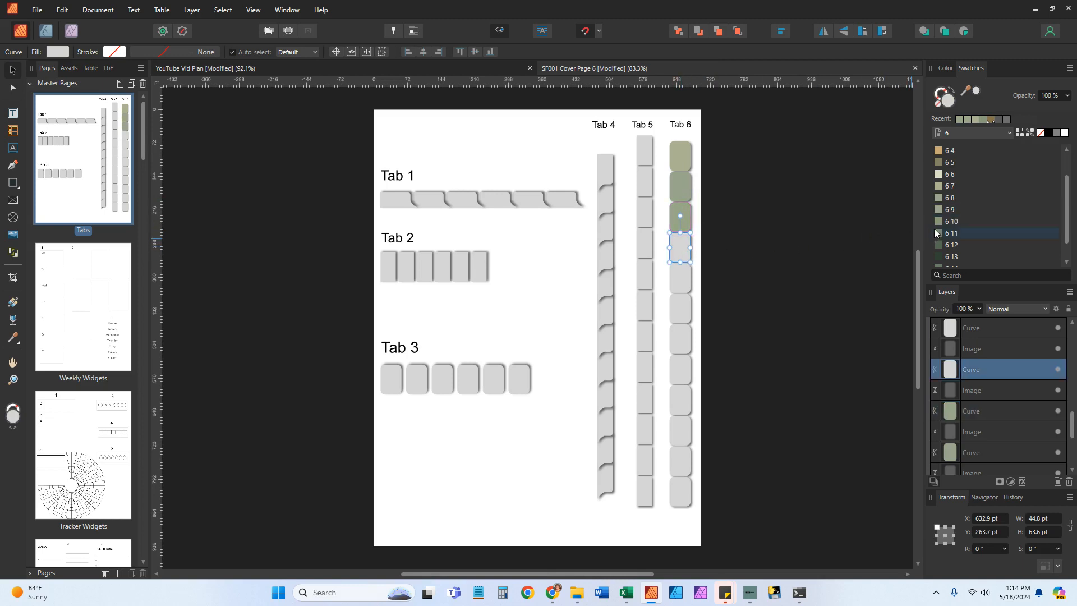
left_click(952, 221)
left_click(682, 281)
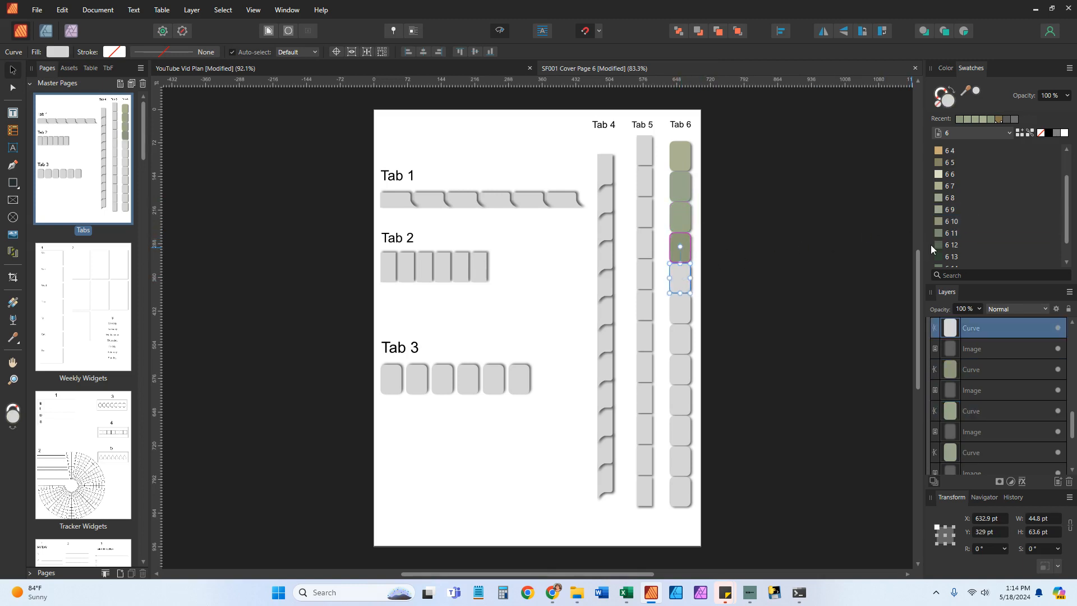
left_click(958, 232)
left_click(679, 309)
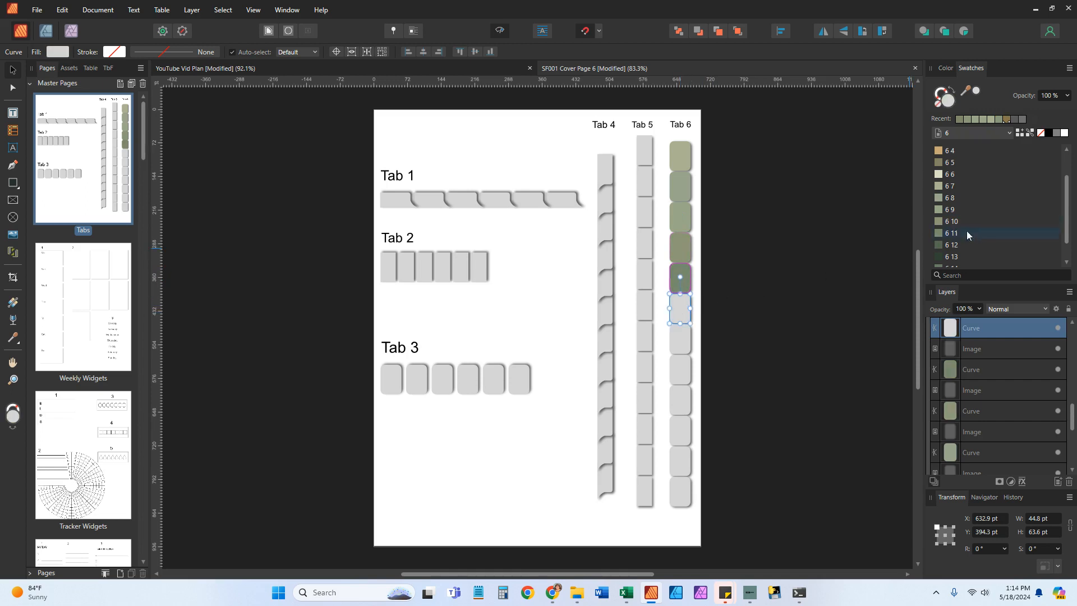
left_click(956, 246)
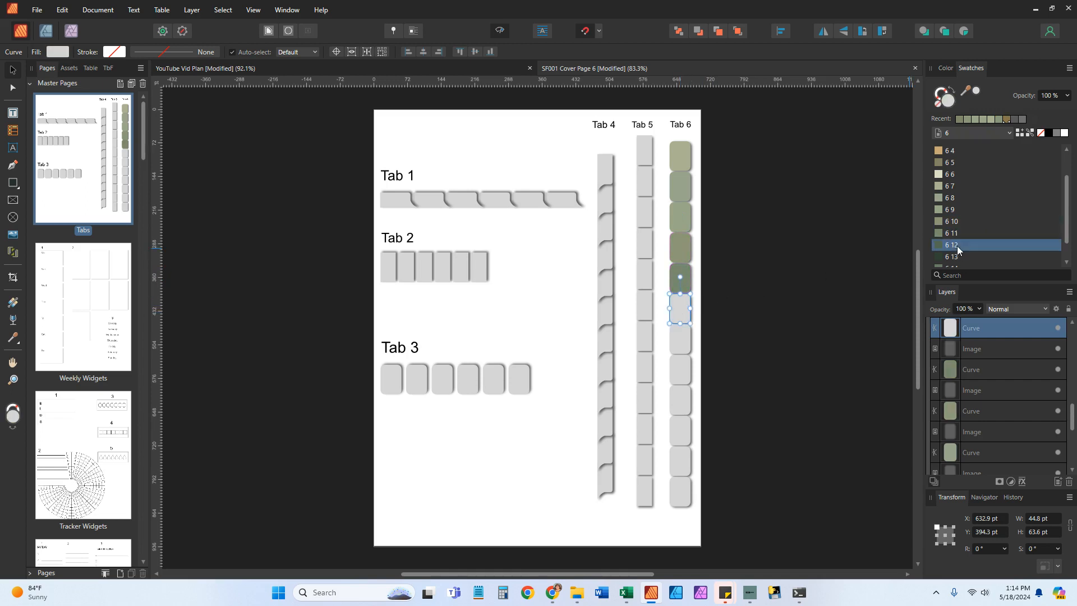
- Apply swatch 6 13 to the seventh tab and swatch 6 14 to the eighth tab of the Tab 6 column
left_click(681, 340)
left_click(998, 256)
scroll(998, 239, "down", 1)
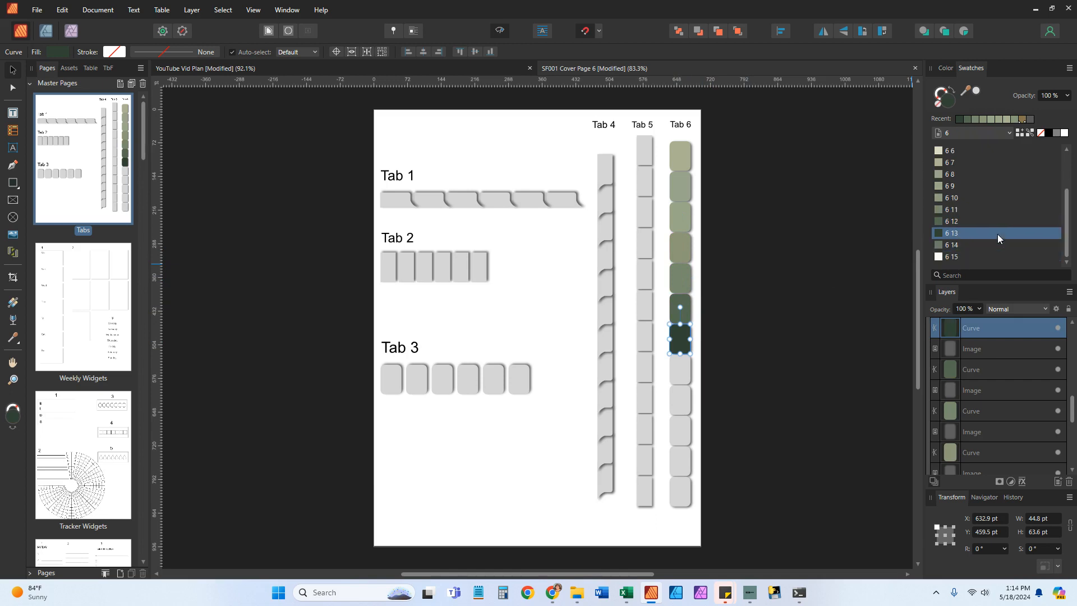
left_click(681, 370)
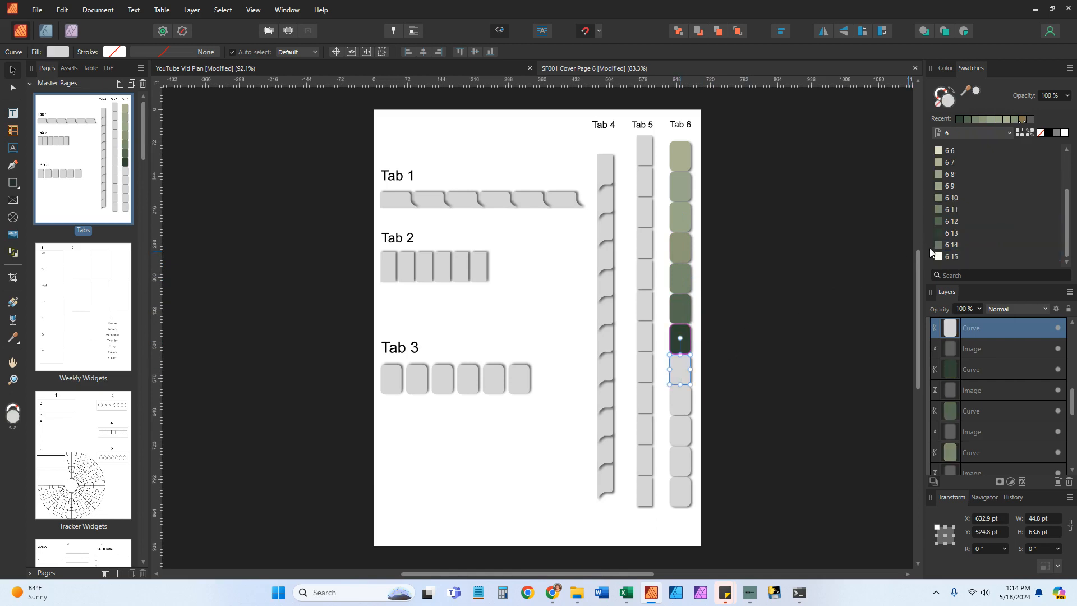
left_click(957, 245)
- Fill the last four tabs of the Tab 6 column, in descending order, with swatches 6 7, 6 8, 6 9 and 6 10
left_click(682, 402)
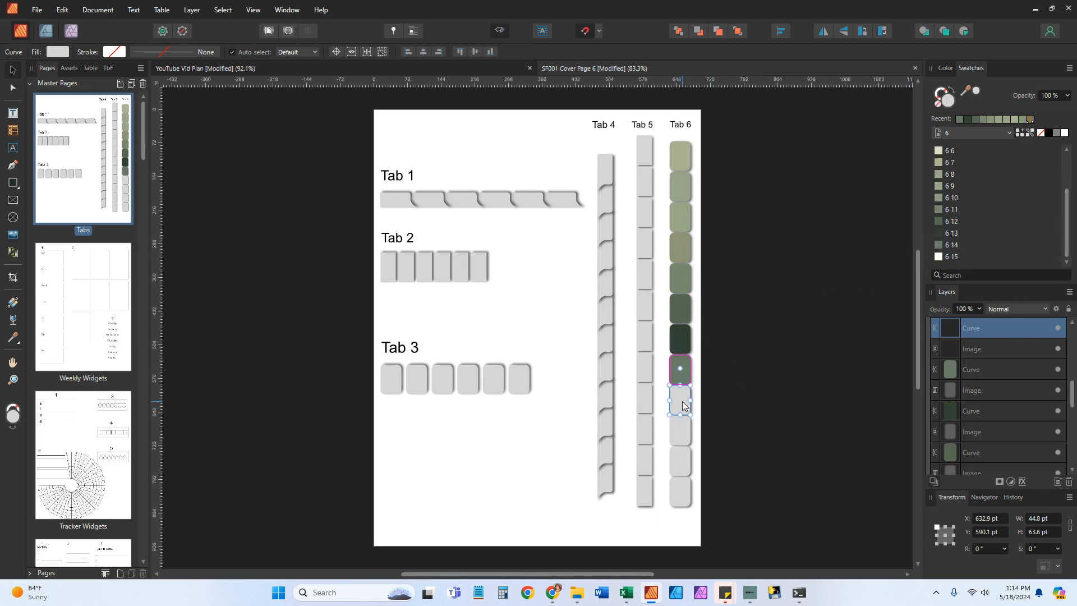
scroll(1004, 211, "up", 3)
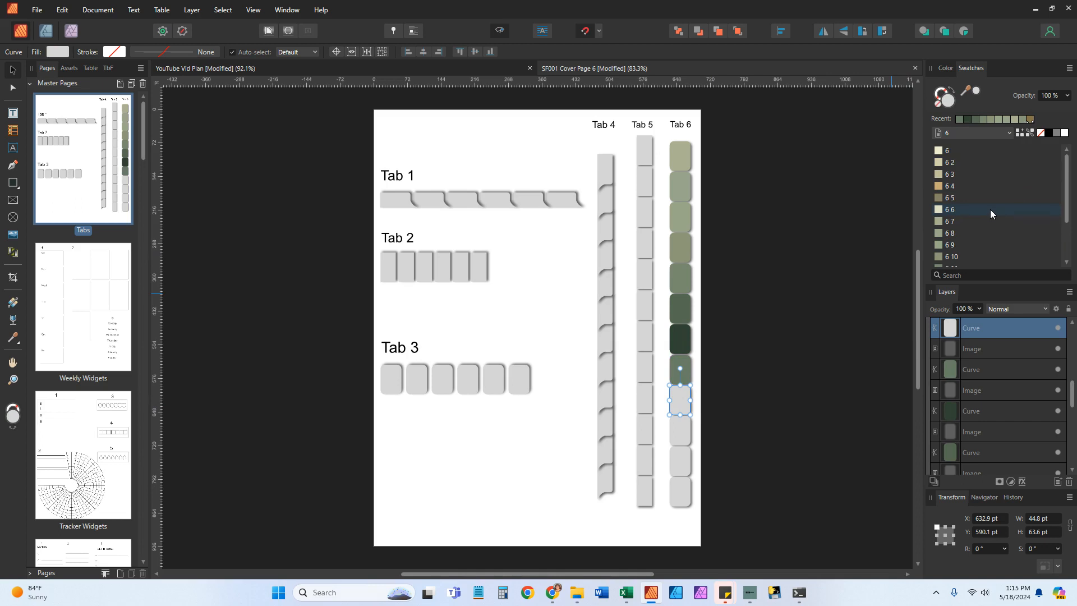
left_click(954, 221)
left_click(680, 435)
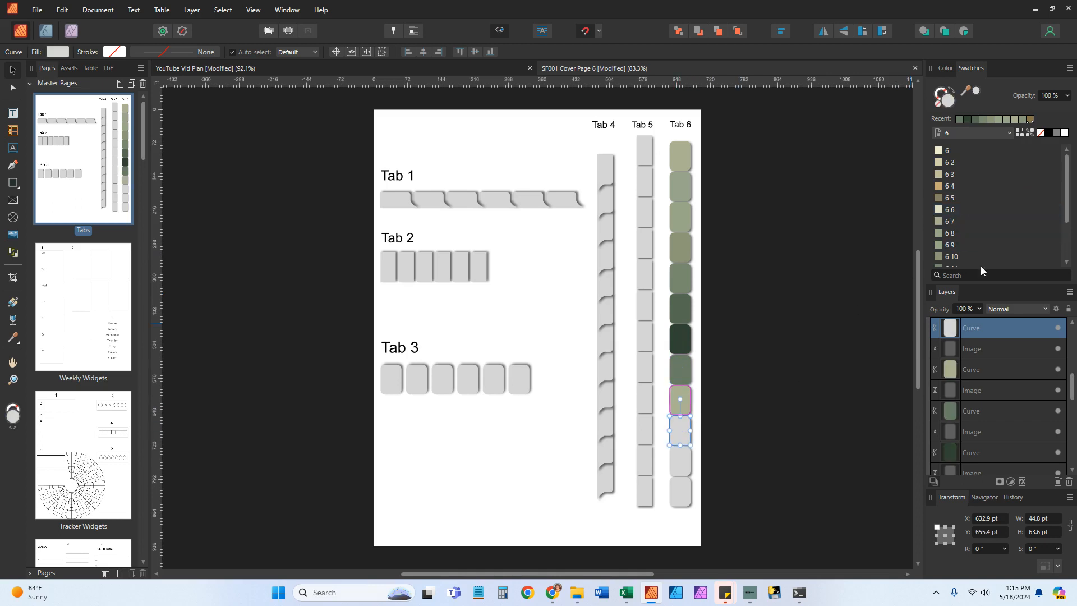
left_click(949, 234)
left_click(685, 463)
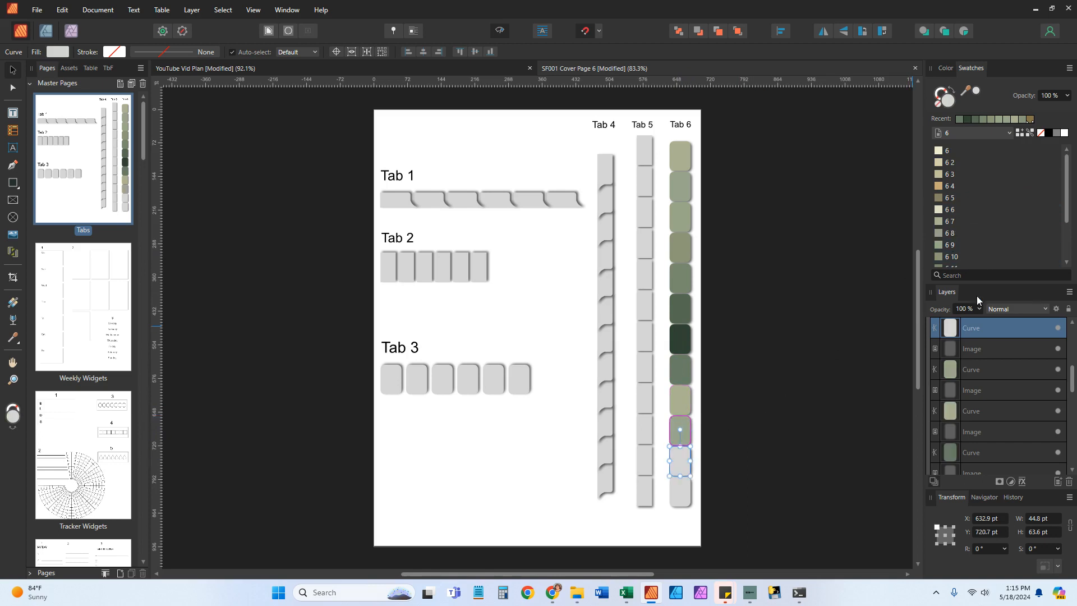
left_click(955, 245)
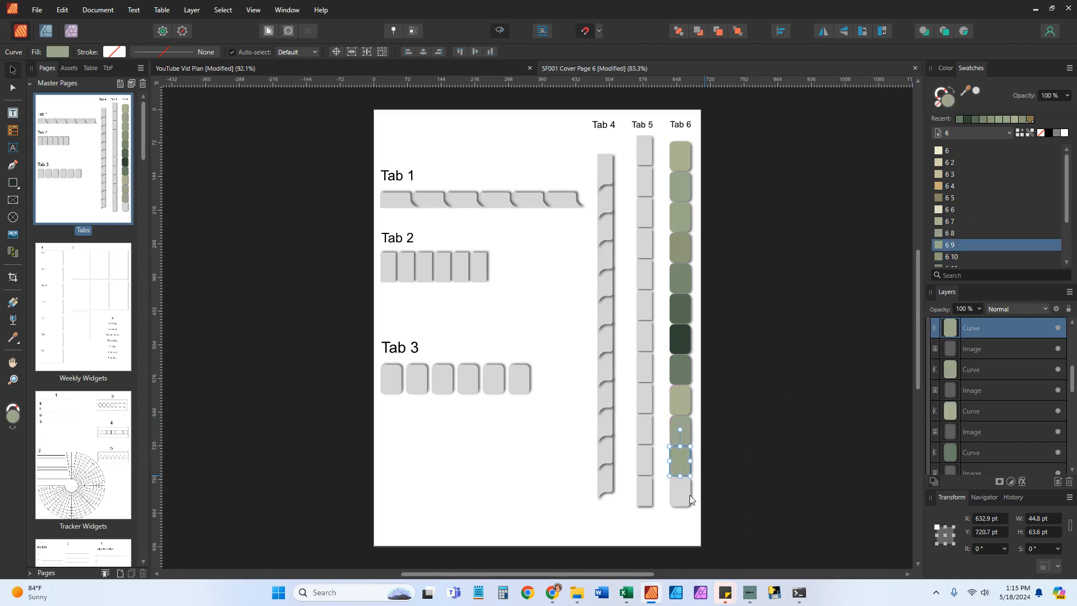
left_click(679, 493)
left_click(951, 256)
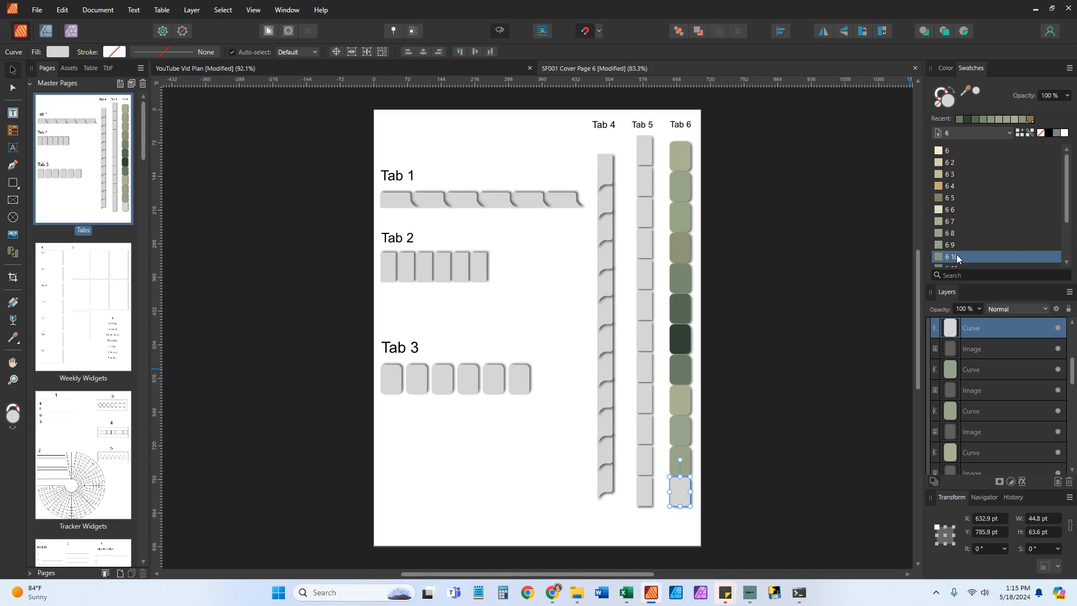
left_click(731, 356)
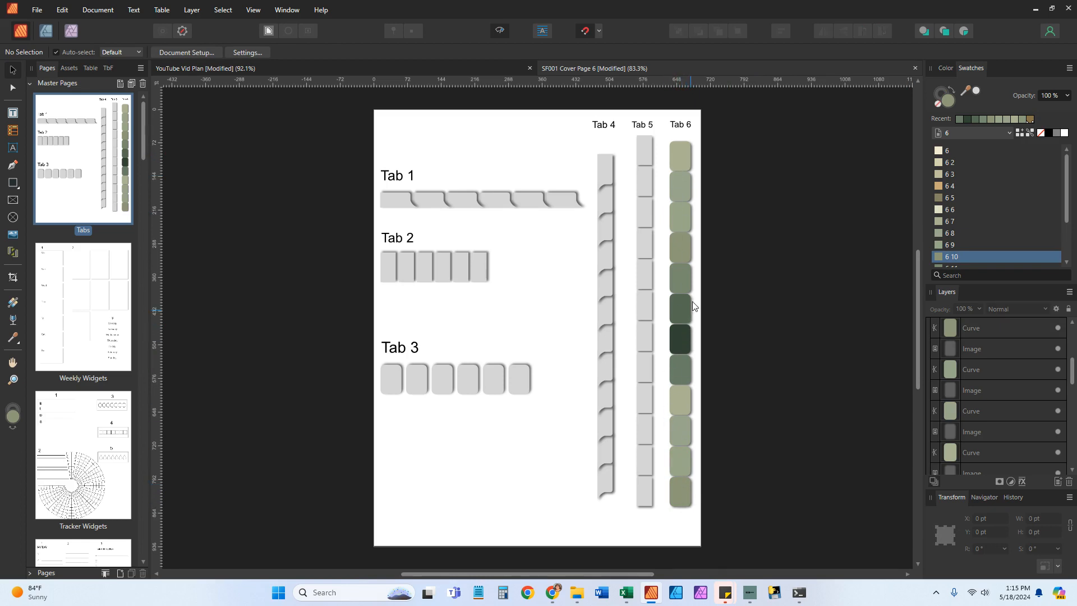
- Fill the whole Tab 5 group with swatch 6 11
left_click(641, 141)
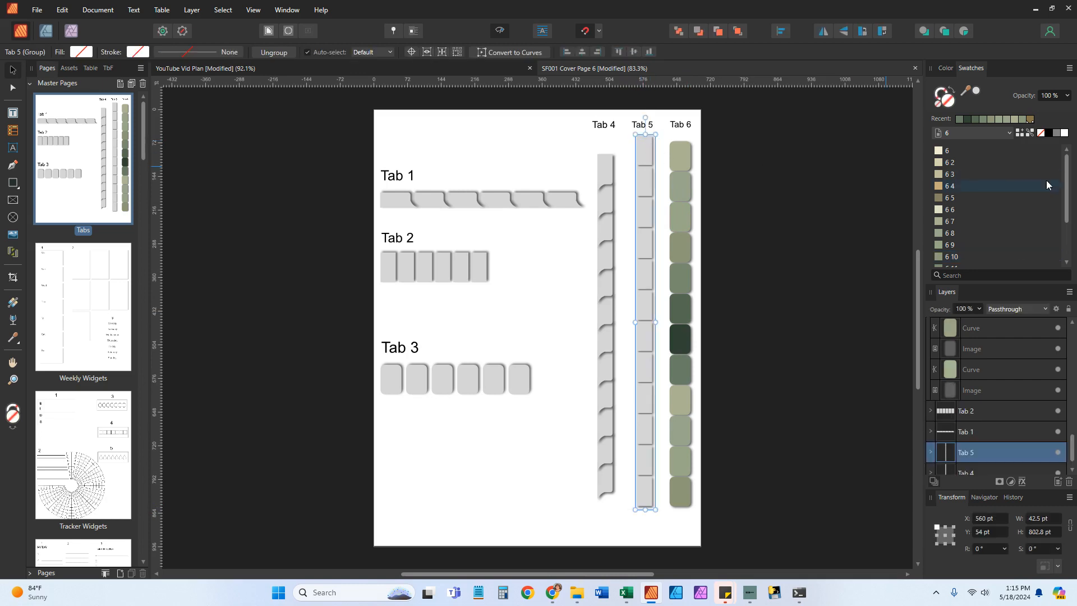
scroll(967, 225, "down", 1)
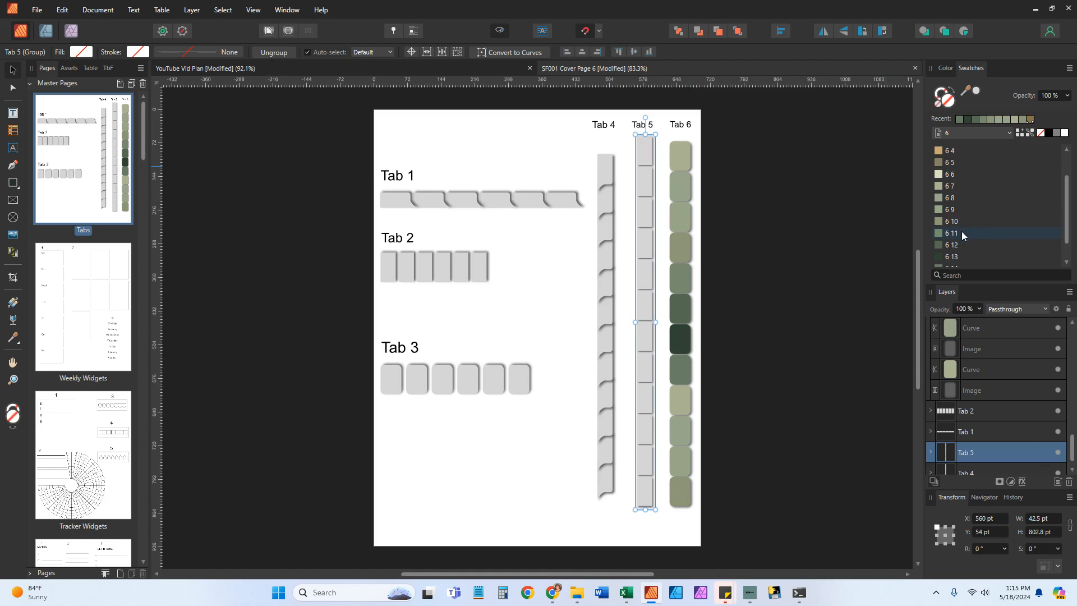
left_click(959, 234)
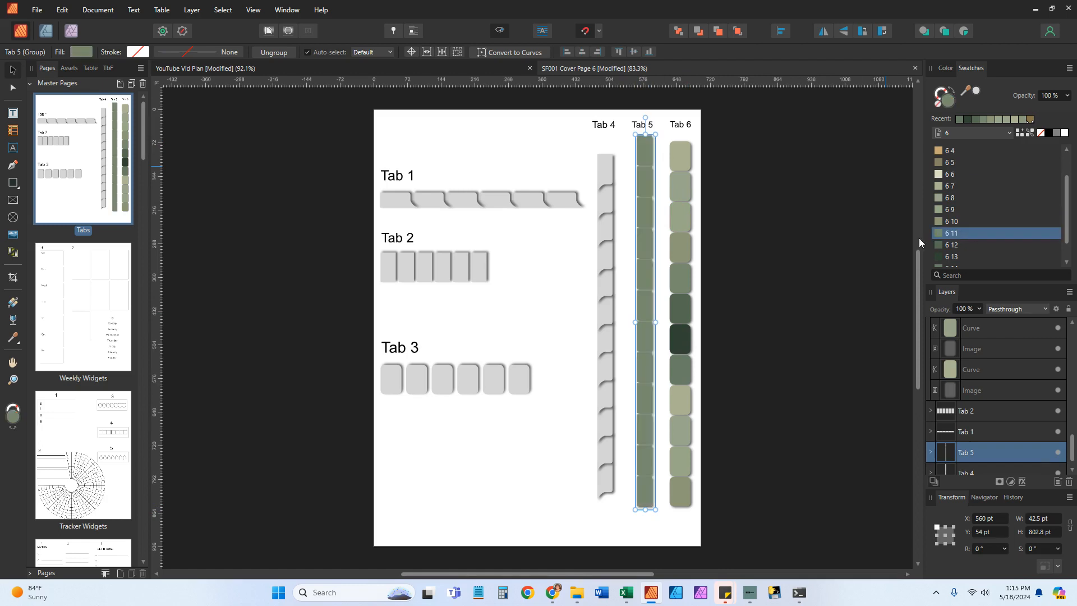
left_click(798, 235)
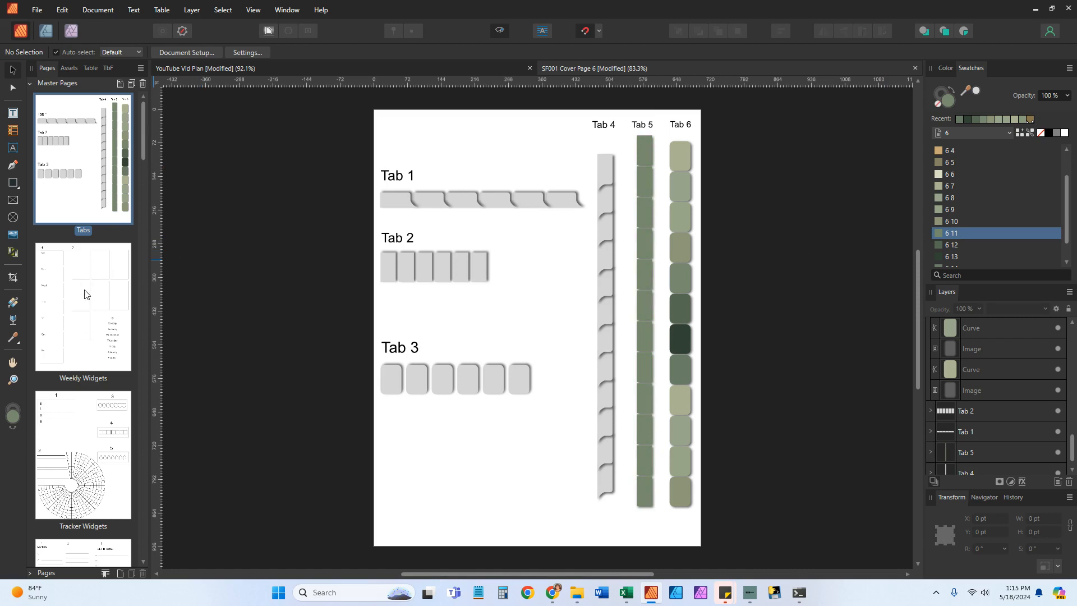
- Open the Buttons and Bands master page, select the narrow vertical band and look through the swatches of palette 6
scroll(84, 294, "down", 10)
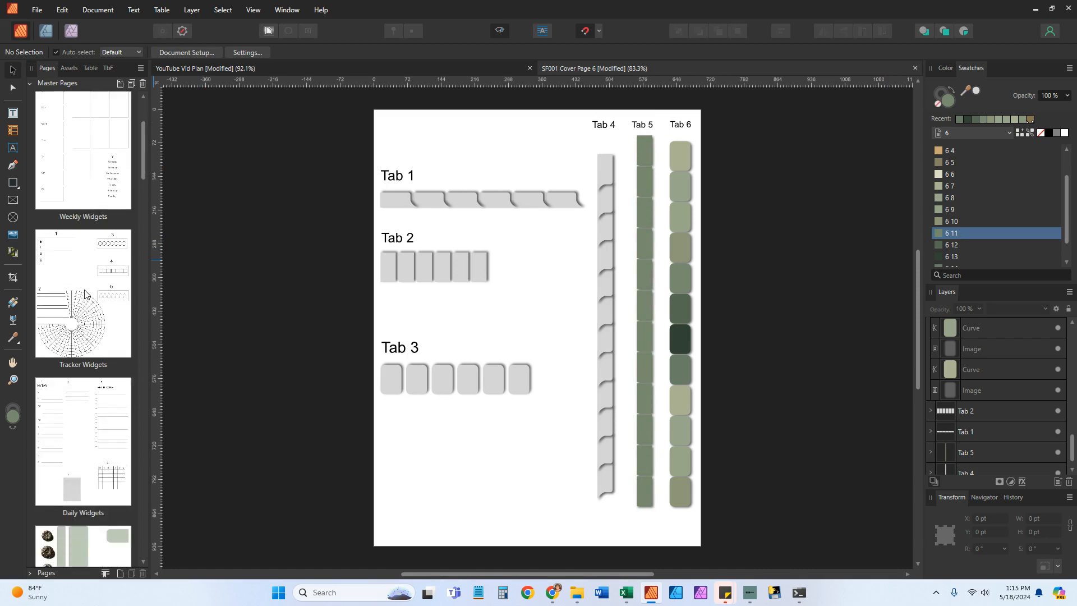
left_click(113, 254)
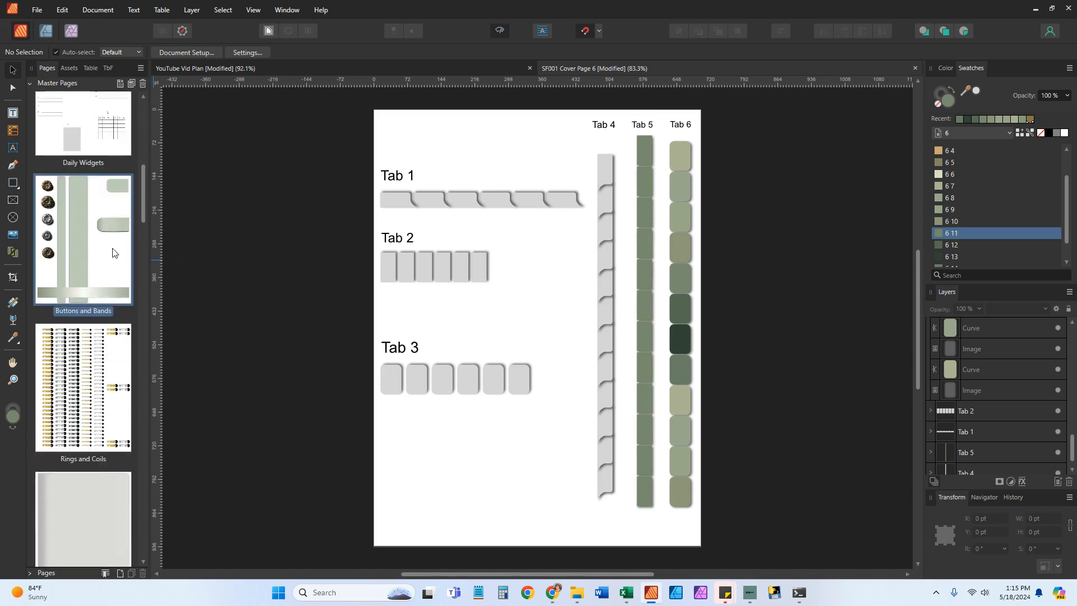
double_click(113, 252)
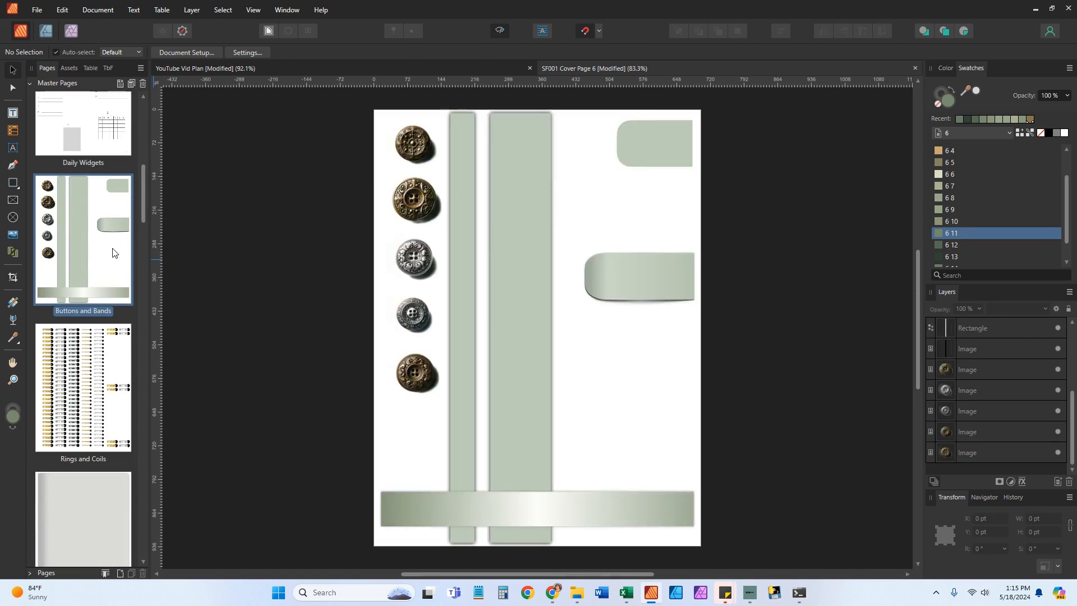
left_click(459, 157)
scroll(992, 240, "down", 2)
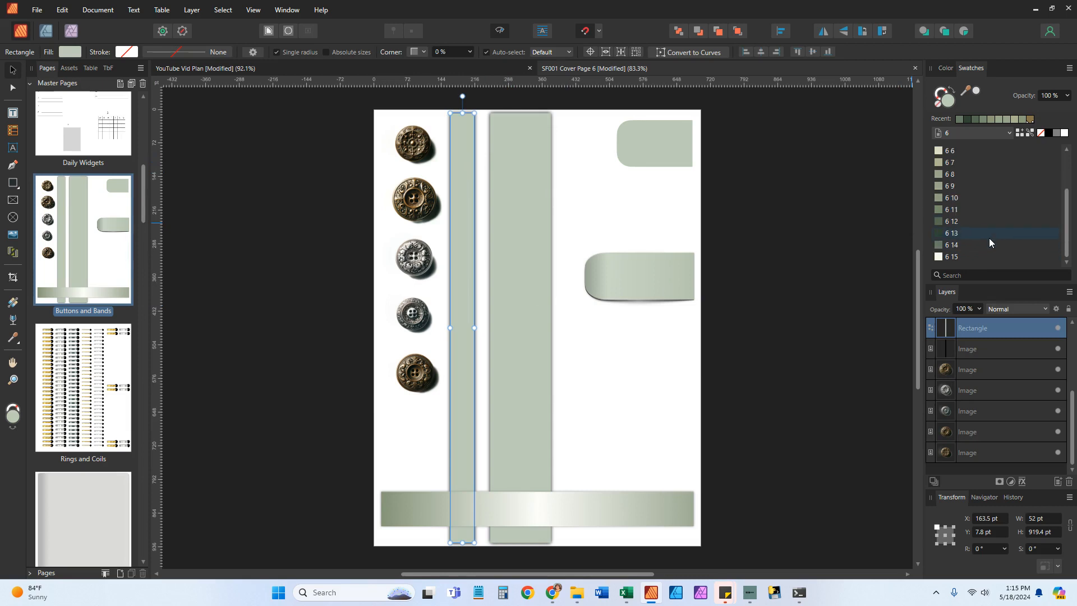
scroll(988, 238, "up", 5)
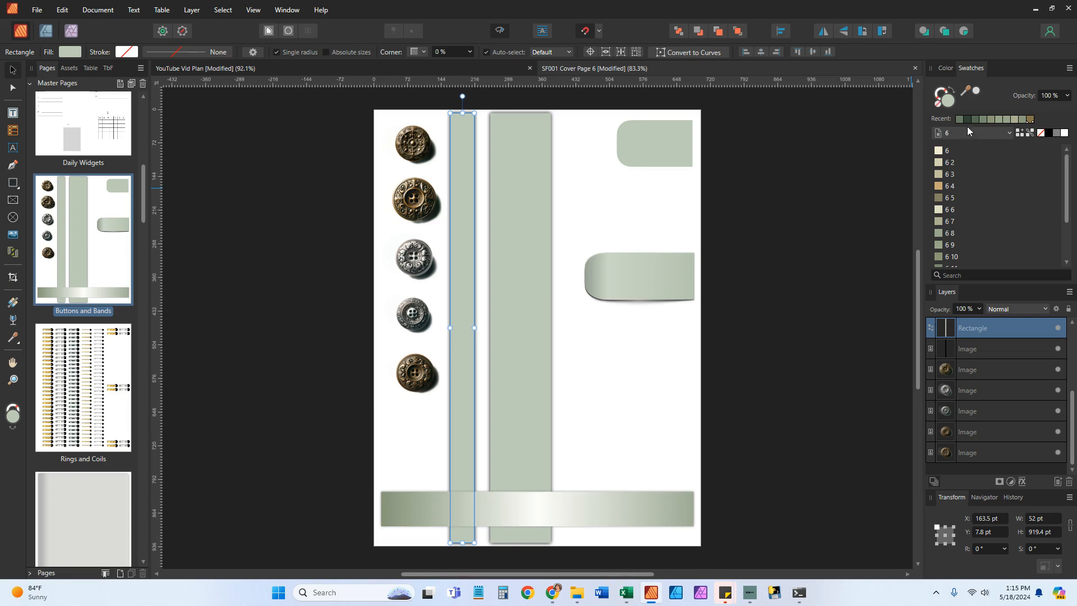
- Rename palette 6 as Sage Flow #6
left_click(1070, 68)
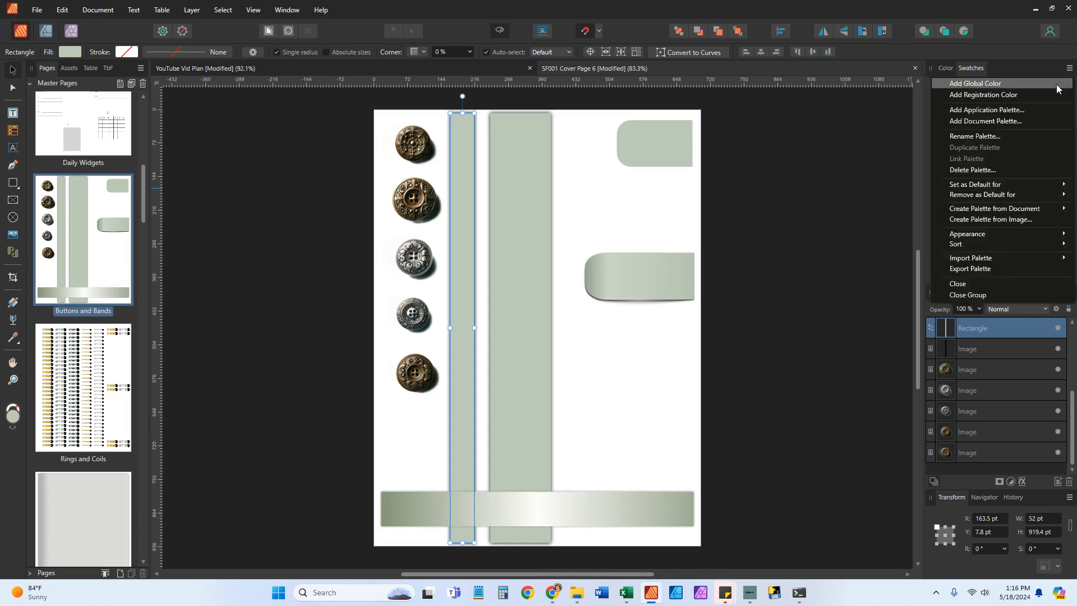
left_click(982, 138)
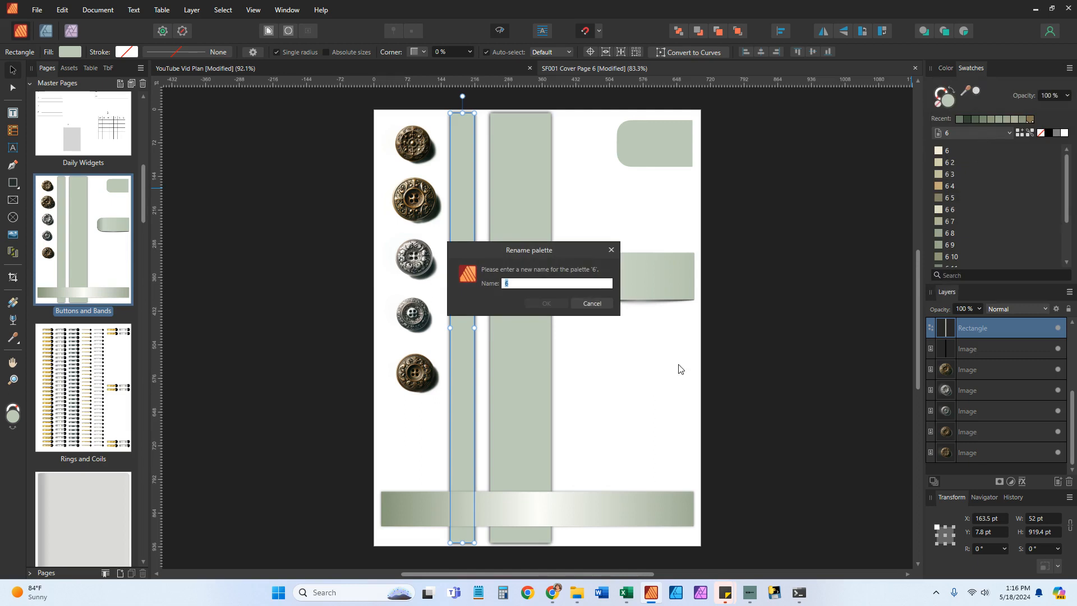
type("Sage #6Flow")
left_click(547, 304)
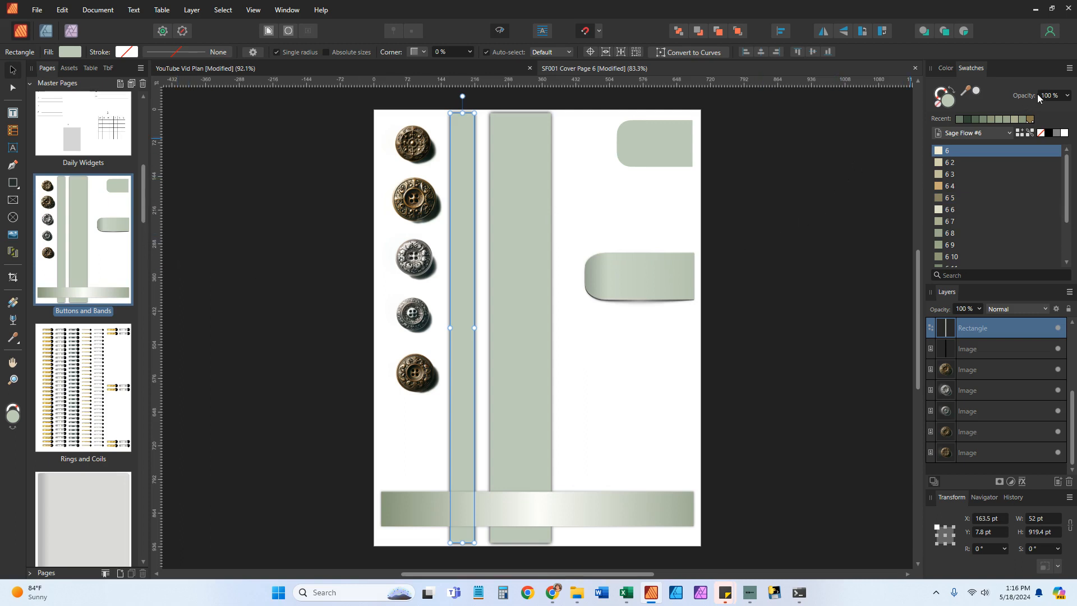
- Add a new application palette named Sage Flow Application Palett
left_click(1069, 69)
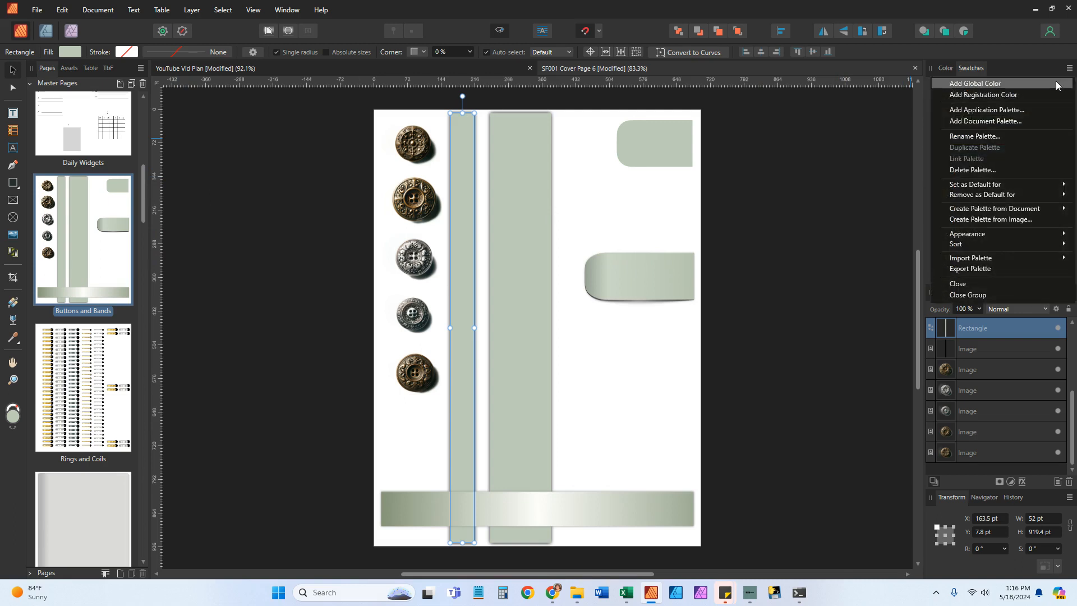
left_click(1015, 111)
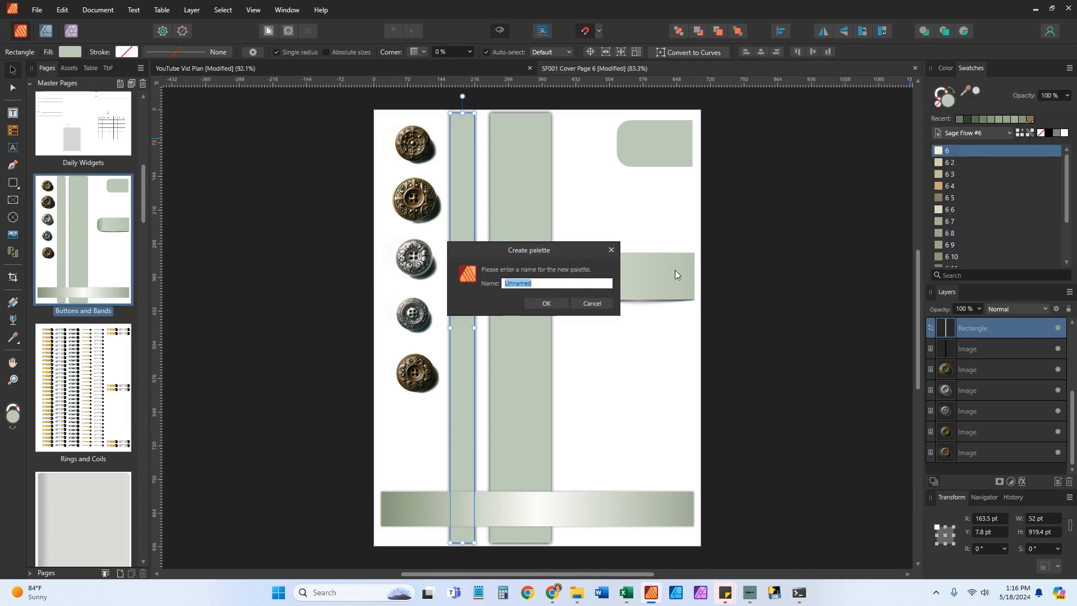
type("Sage Flow Application Pallett")
key("BackSpace")
key("BackSpace")
key("BackSpace")
key("BackSpace")
type("ette")
key("Return")
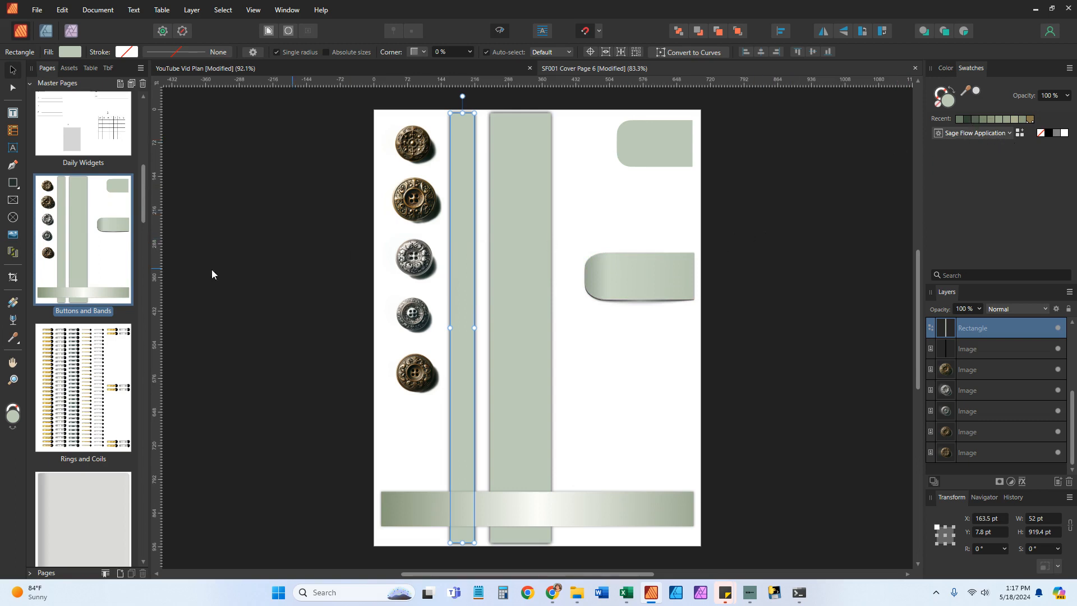
- Open the My Front Cover master page, sample cream from the upper white flower's petal and add it to the application palette as R:250 G:241 B:222
left_click_drag(145, 203, 125, 482)
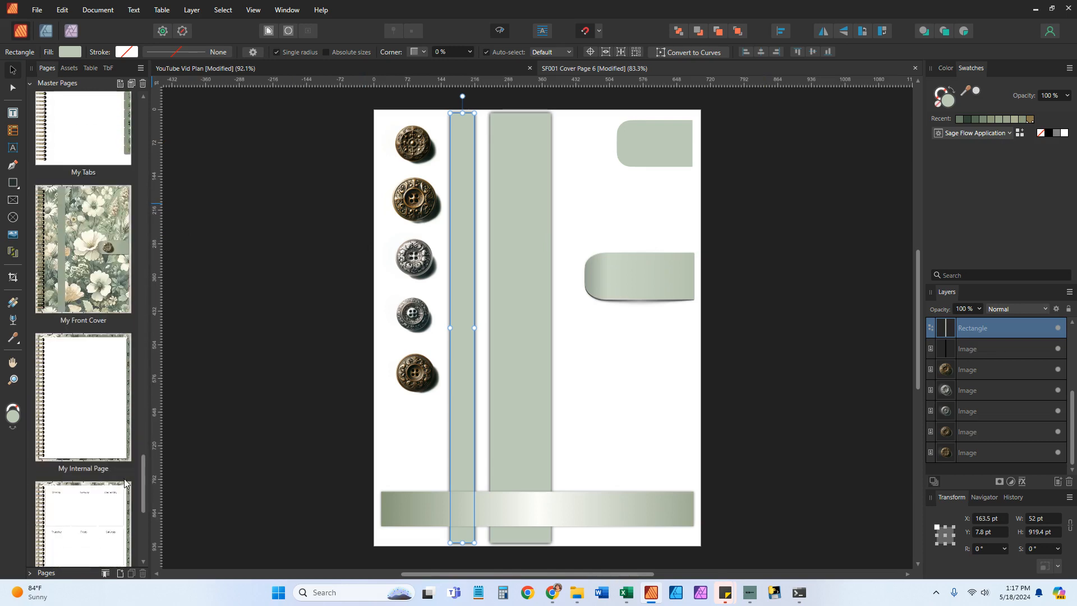
double_click(94, 203)
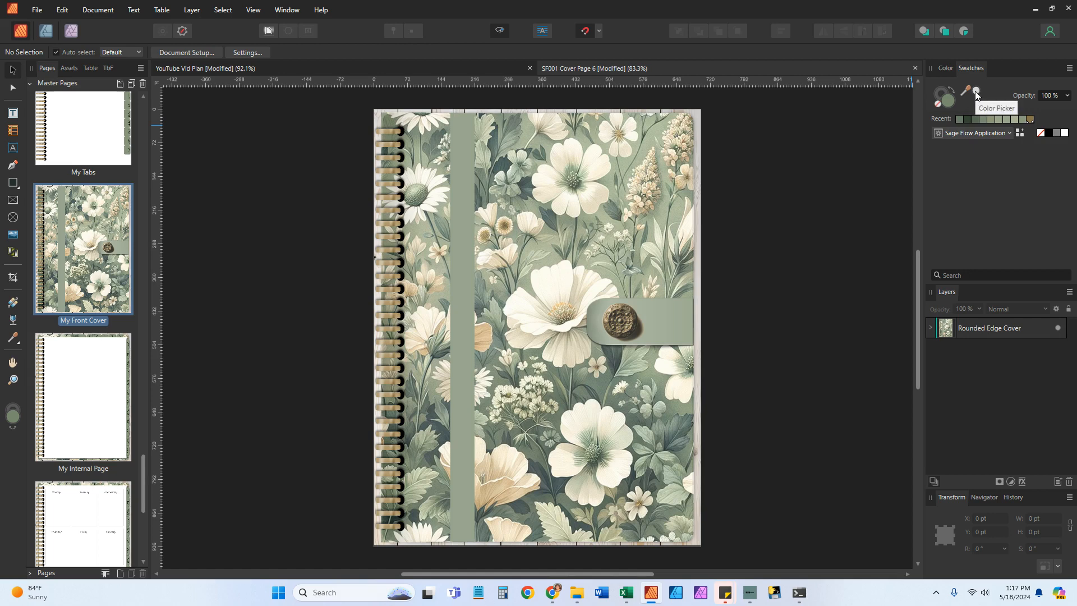
left_click_drag(976, 93, 606, 171)
left_click_drag(604, 168, 604, 168)
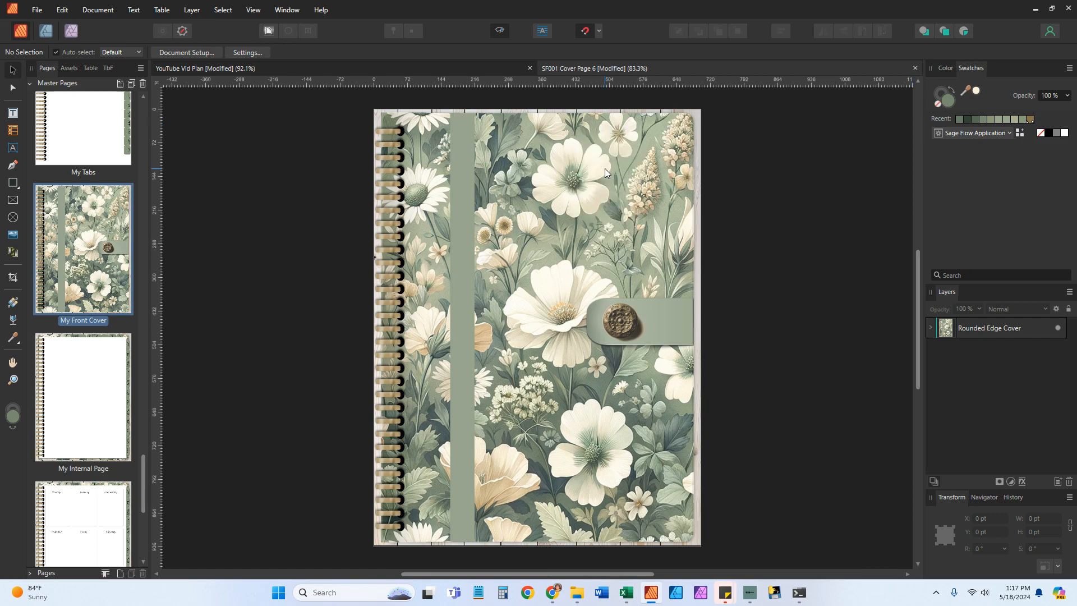
left_click(976, 90)
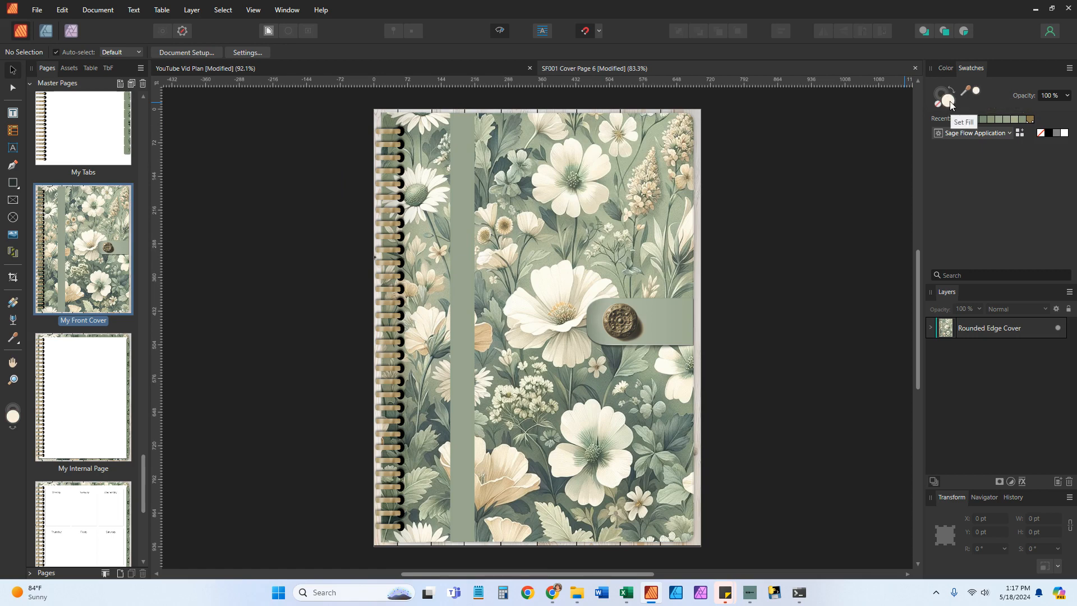
left_click(1020, 135)
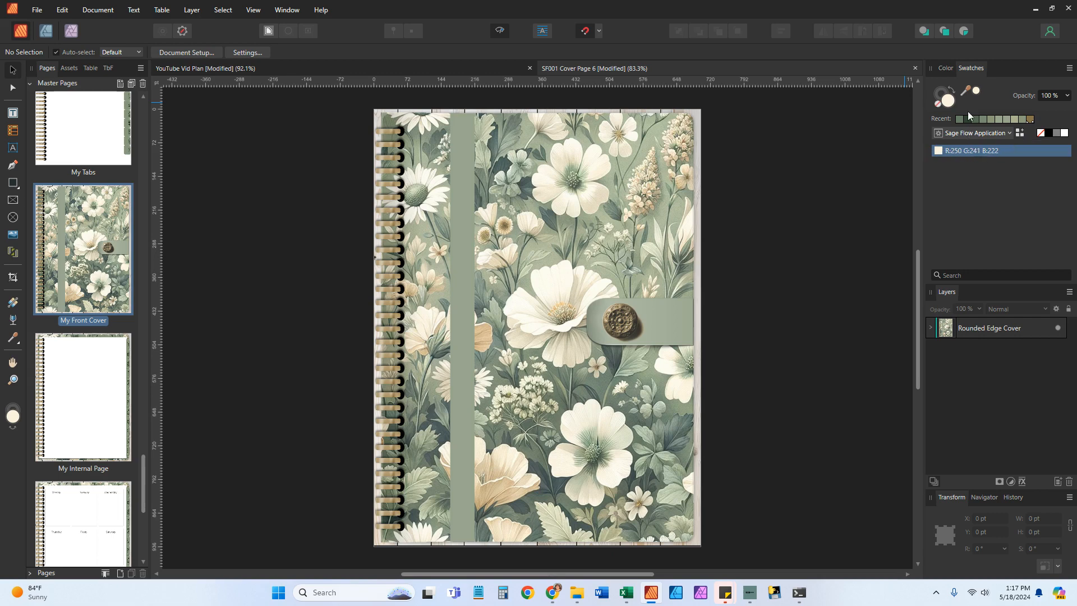
- Sample the greenish cream near the centre of the upper white flower and add it to the palette as R:230 G:230 B:206
left_click_drag(976, 91, 588, 175)
left_click(977, 91)
left_click(1019, 134)
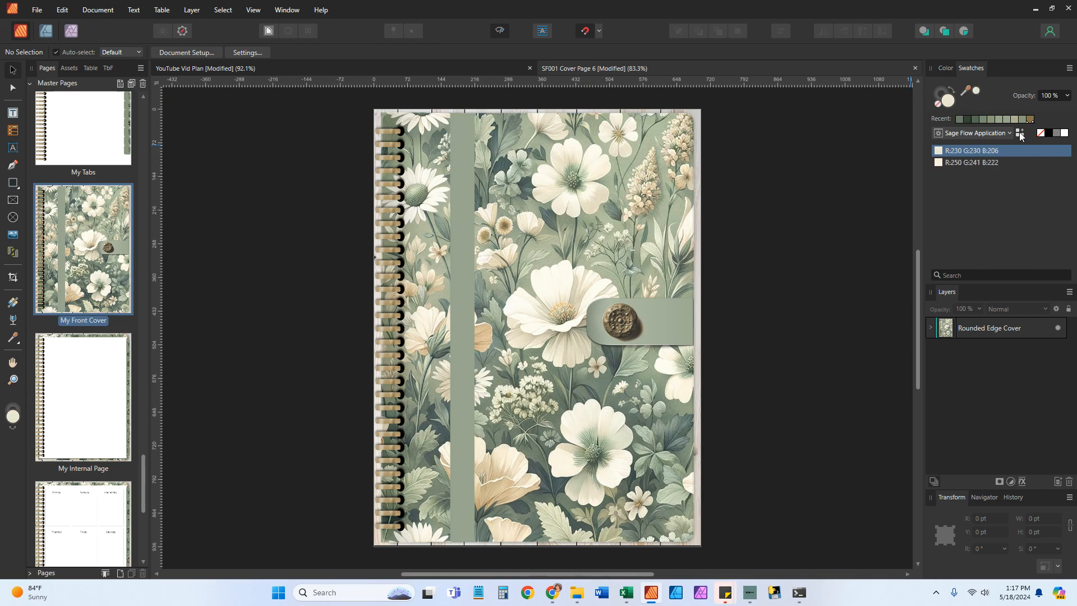
- Delete the R:250 G:241 B:222 fill from the application palette
right_click(985, 164)
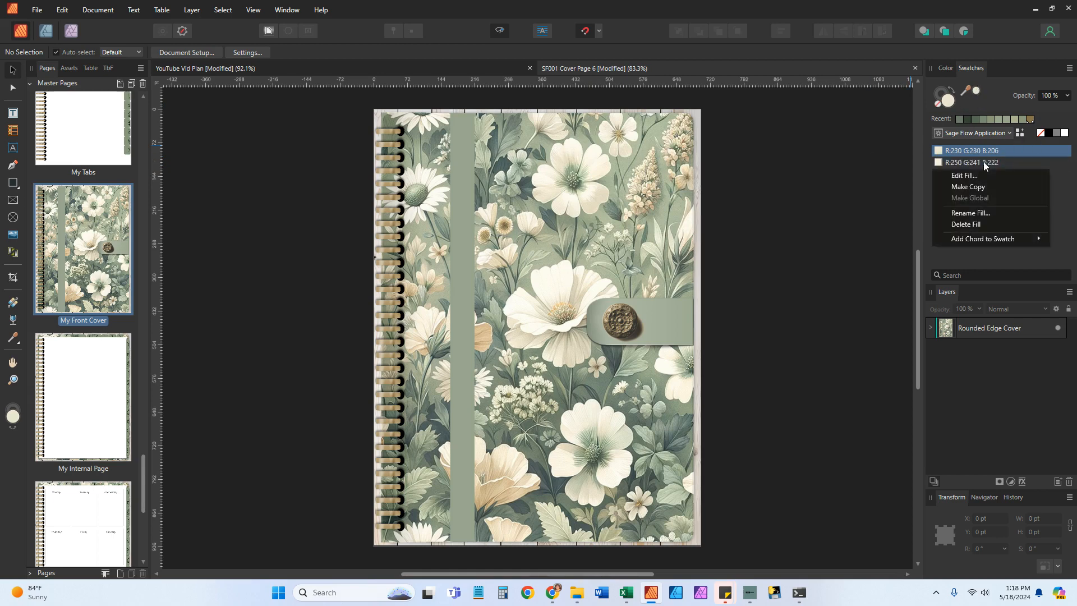
left_click(965, 224)
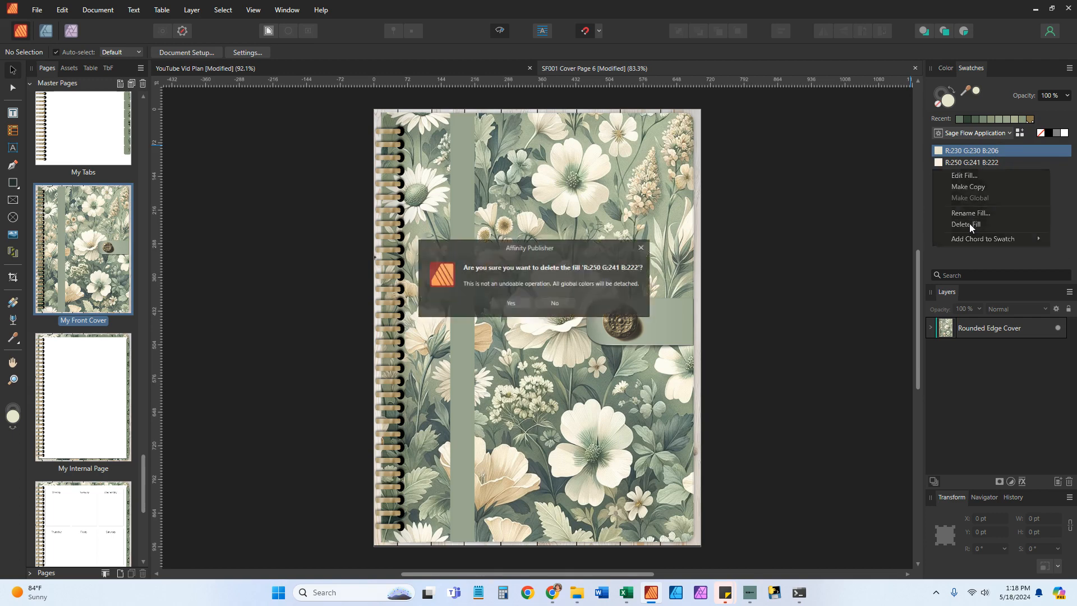
left_click(507, 304)
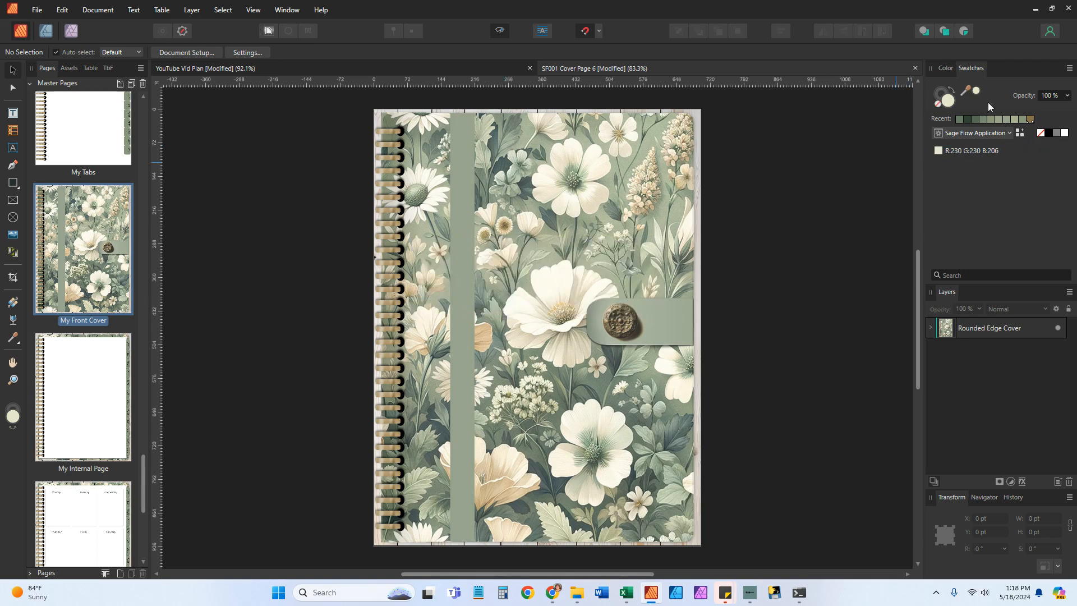
- Sample three greens around the upper white flower into the palette: R:173 G:185 B:156, R:154 G:169 B:141 and R:107 G:124 B:113
left_click_drag(973, 89, 636, 160)
left_click(976, 91)
left_click(1019, 133)
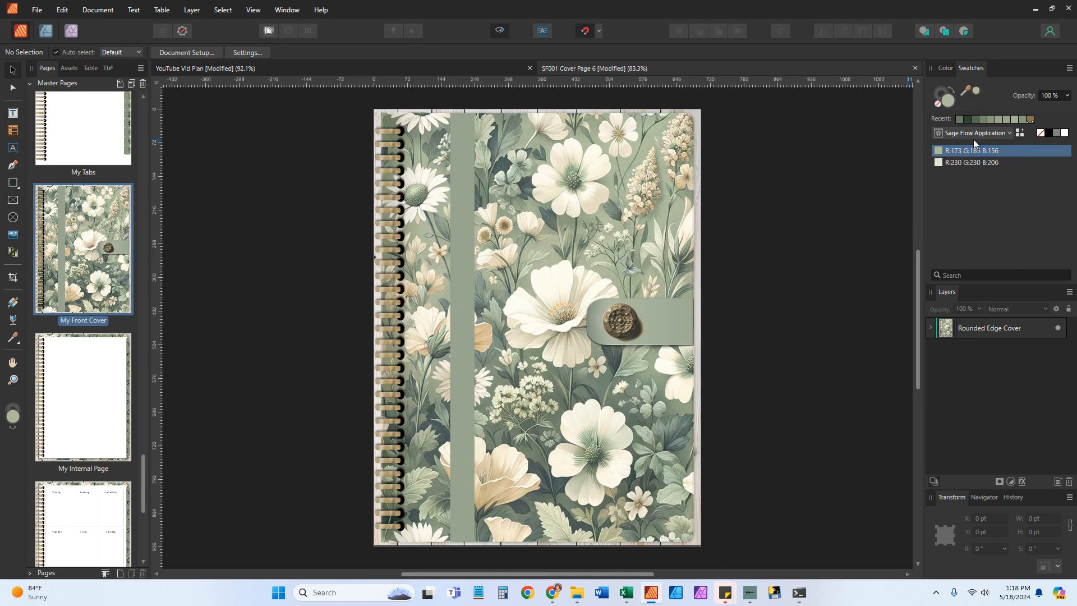
left_click_drag(971, 89, 530, 171)
left_click(1019, 133)
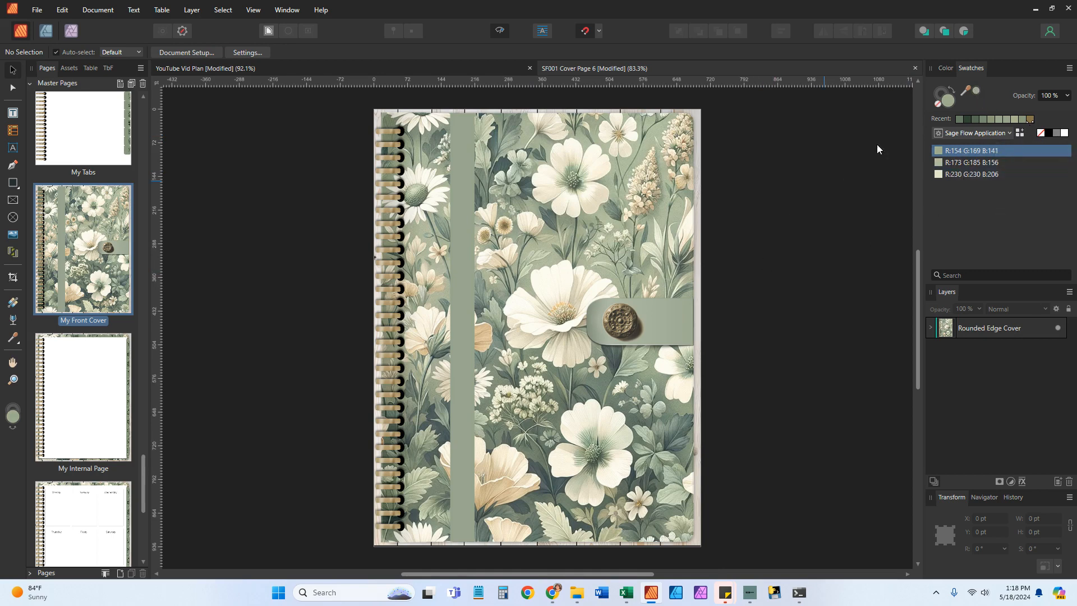
left_click_drag(974, 92, 614, 206)
left_click(1020, 133)
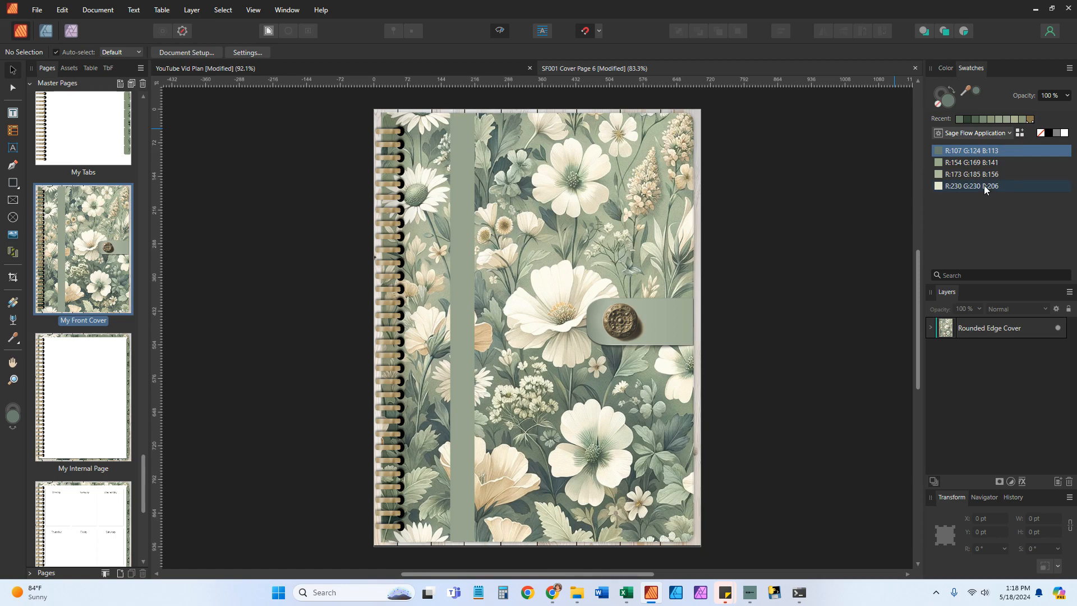
- Switch the swatches to the Sage Flow #6 document palette
left_click(1069, 70)
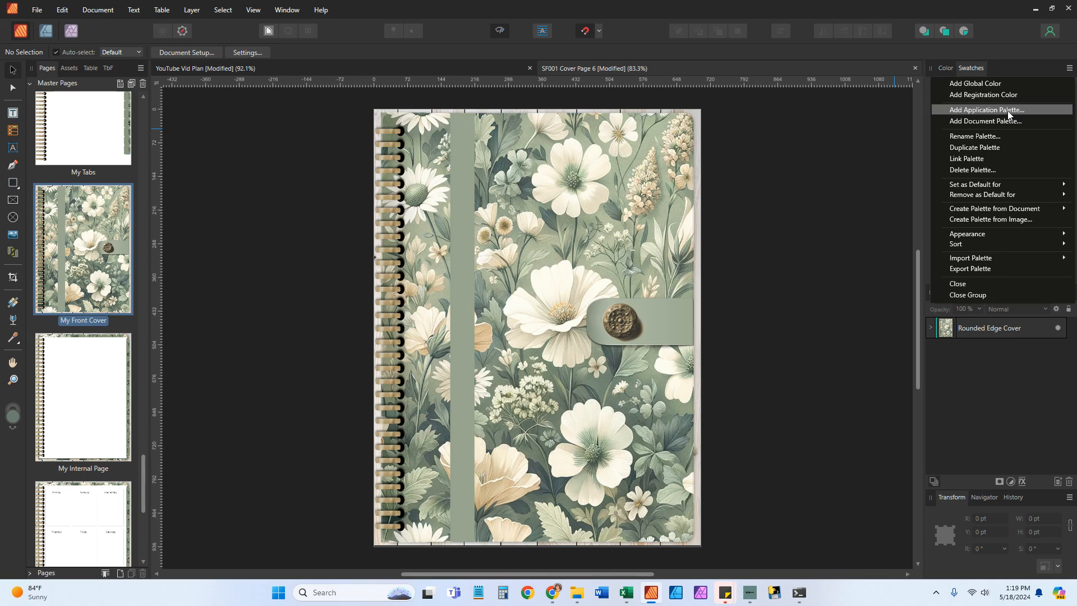
left_click(738, 258)
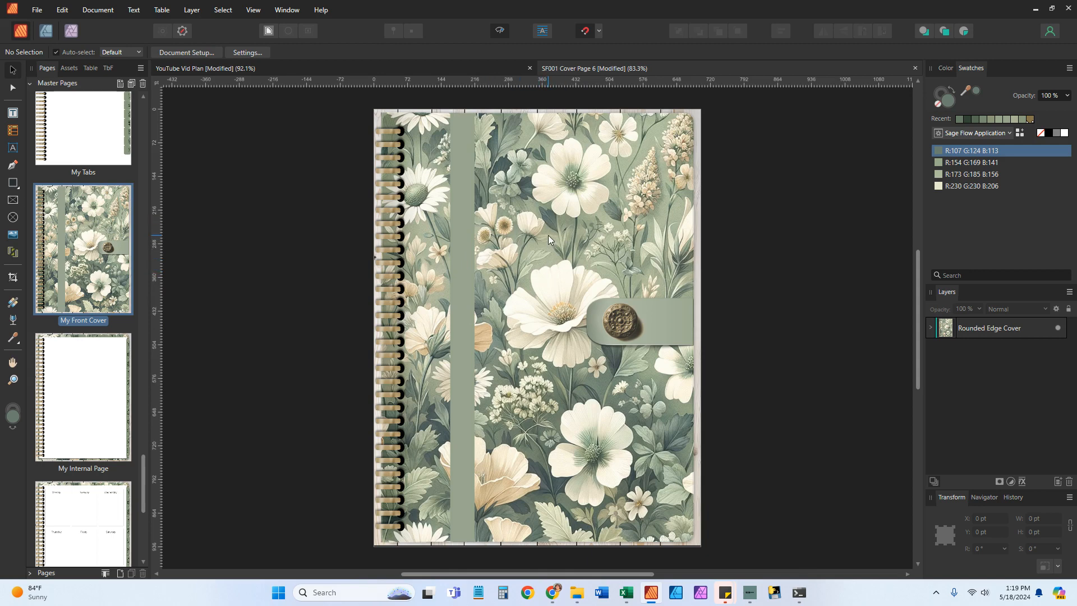
left_click(1015, 137)
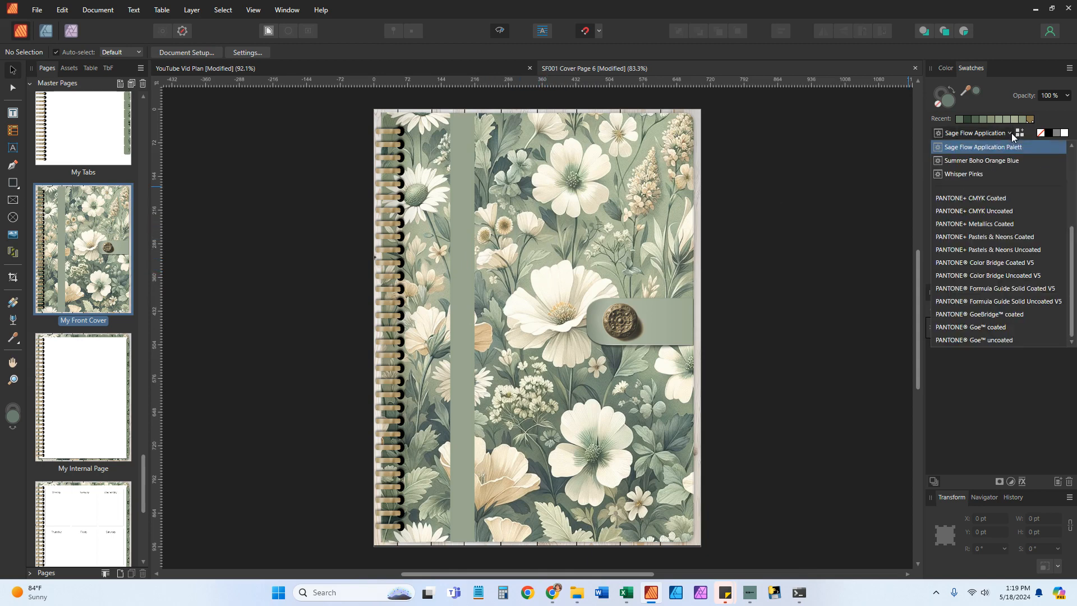
scroll(1021, 186, "up", 2)
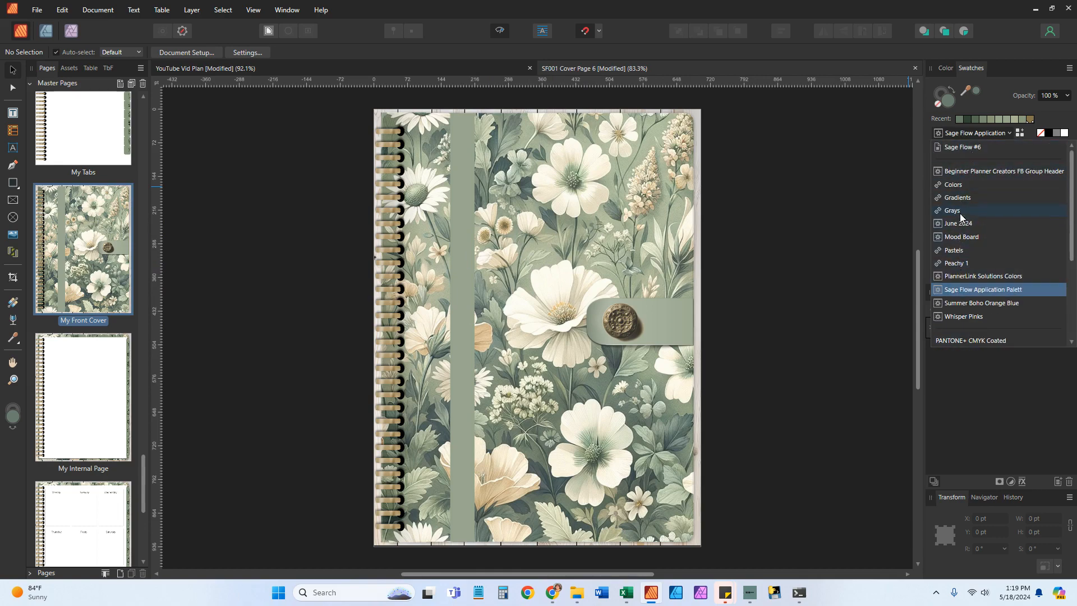
left_click(960, 147)
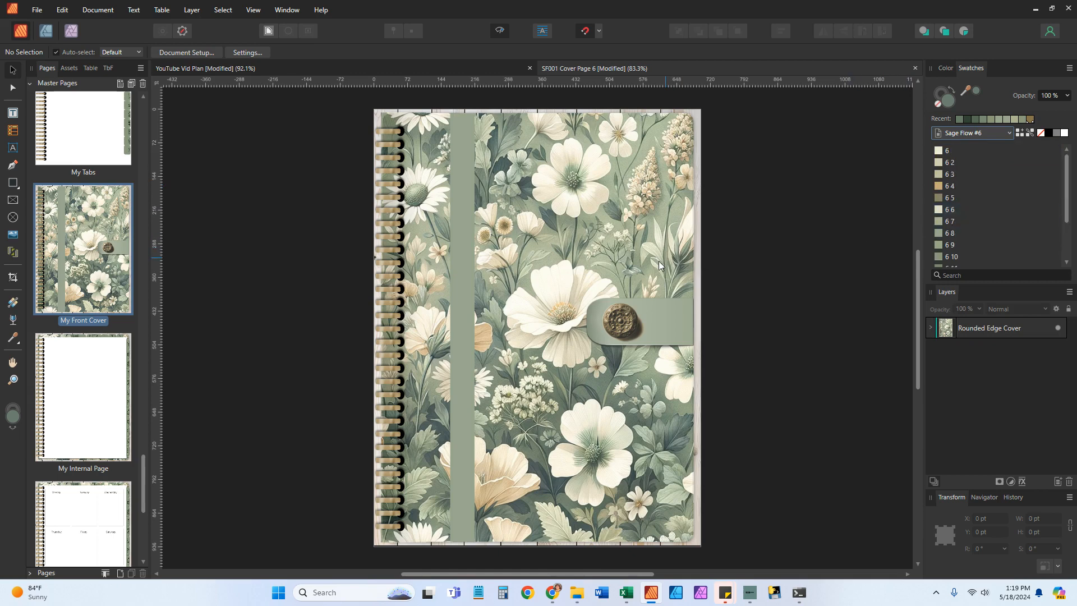
- Open the My Weekly Page master page and fill the grey rectangle beside the Sunday box with swatch 6 7
double_click(89, 391)
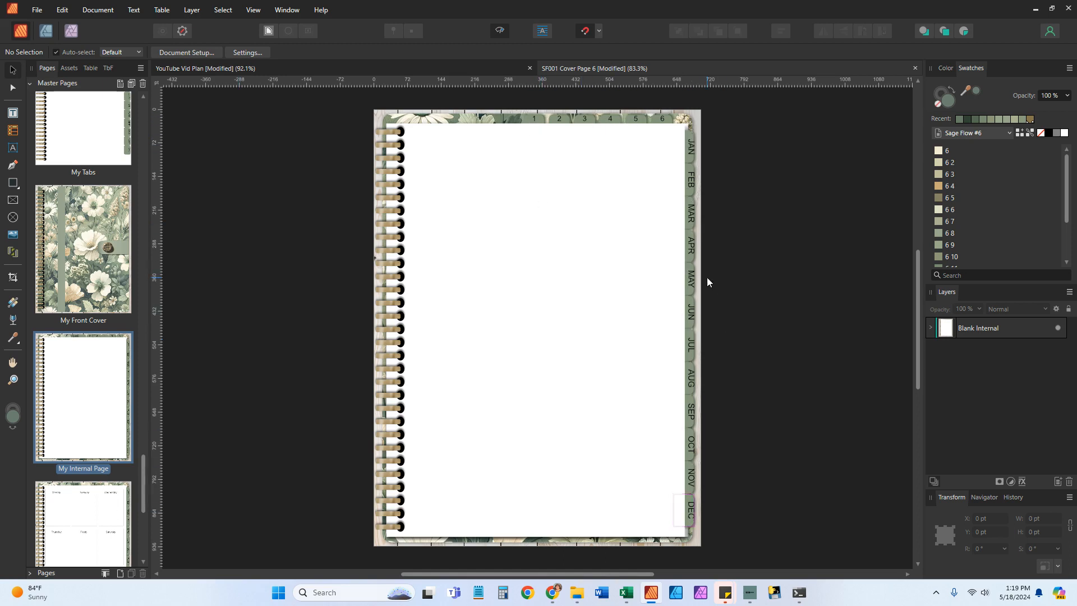
scroll(88, 468, "down", 2)
scroll(88, 468, "down", 3)
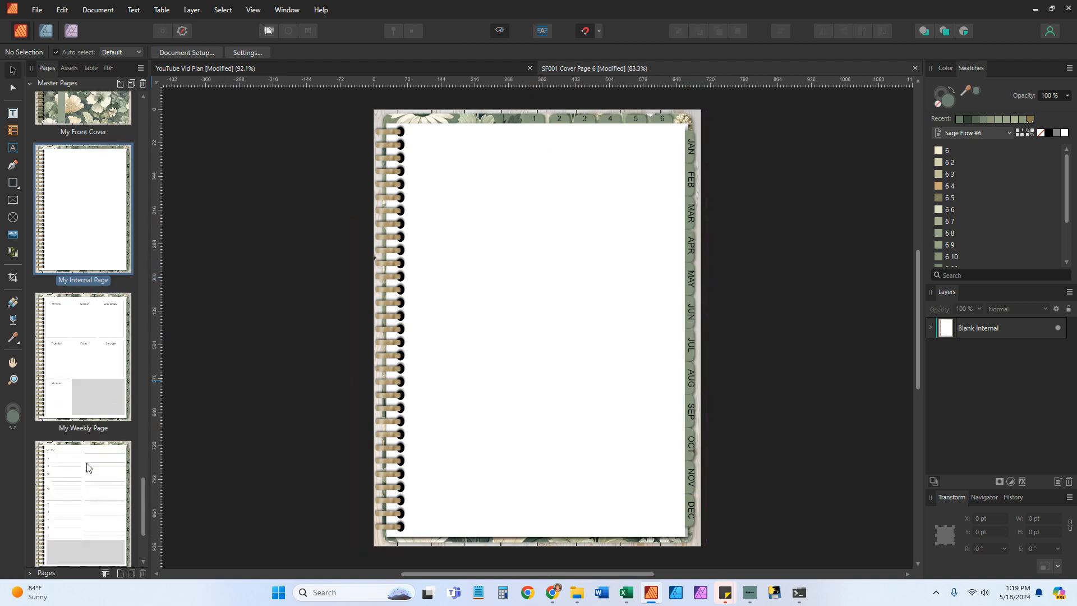
left_click(92, 374)
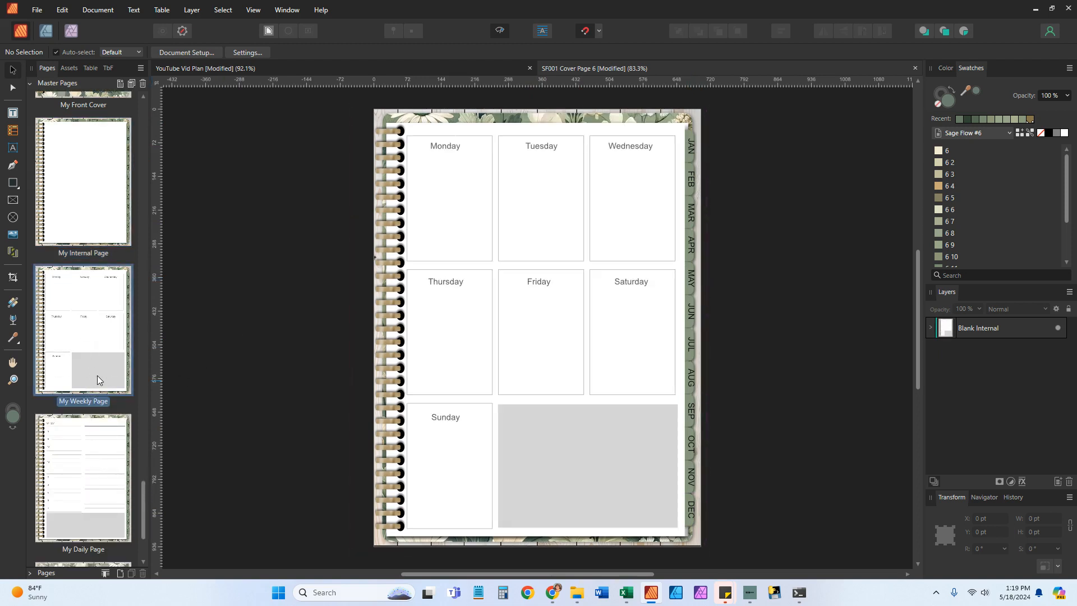
scroll(645, 420, "down", 1)
scroll(643, 425, "down", 1)
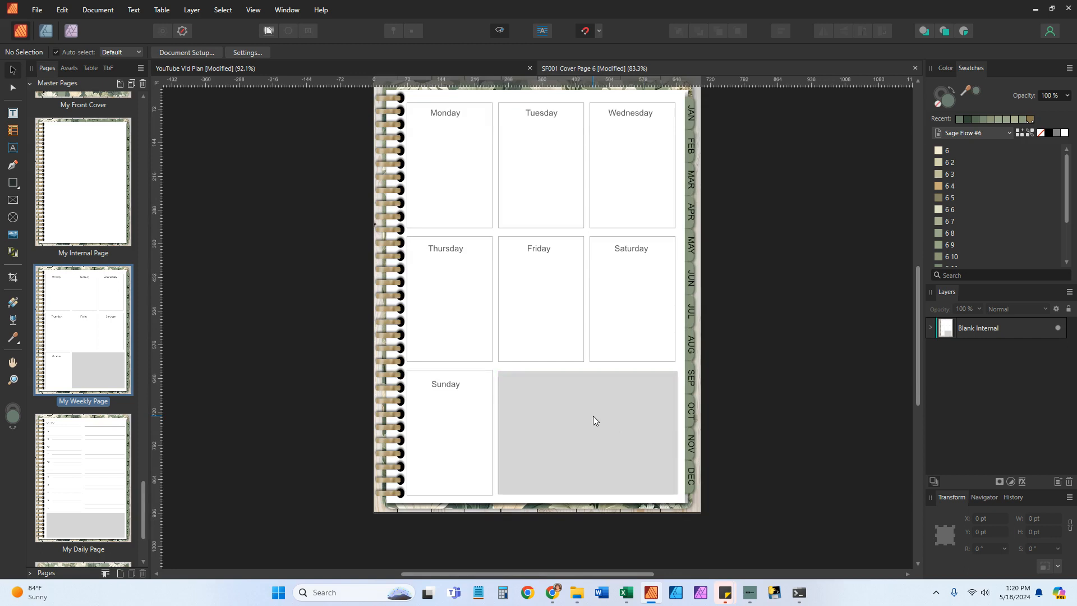
left_click(593, 415)
double_click(594, 416)
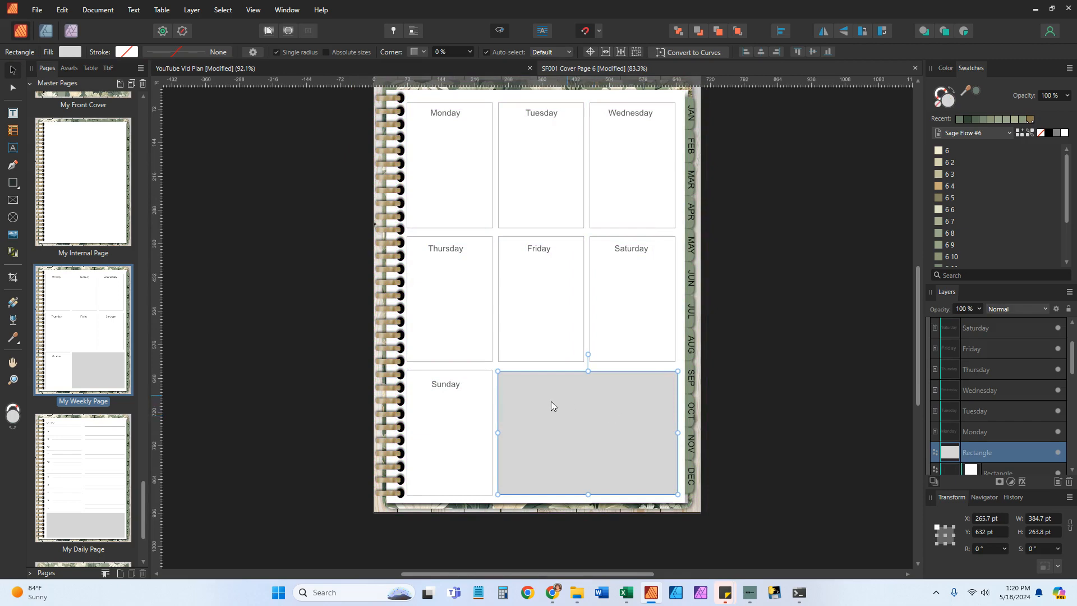
left_click(940, 223)
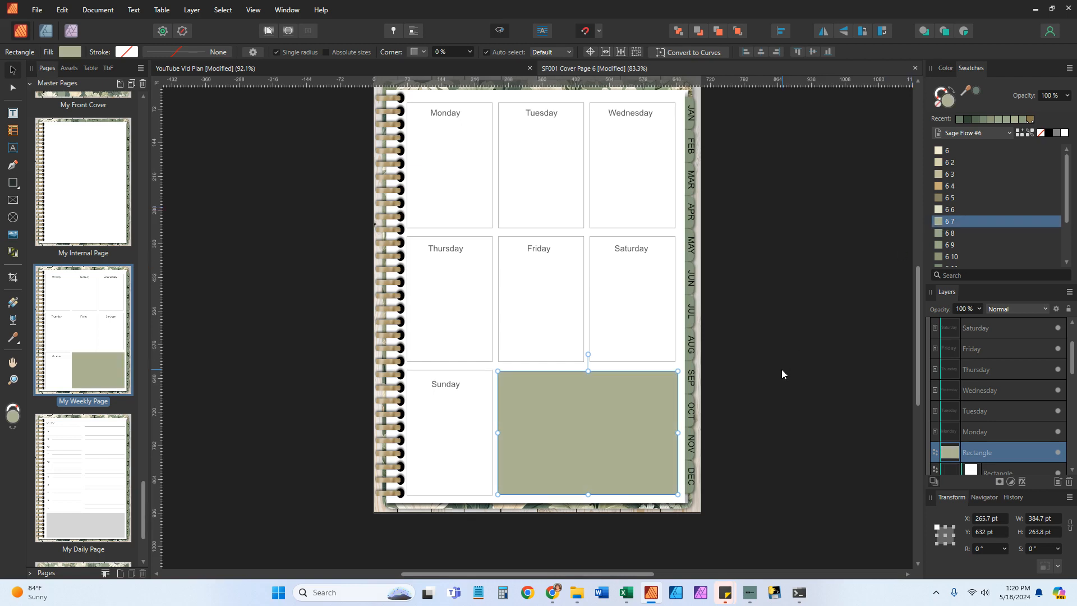
- Set the fill opacity of the weekly page's green rectangle to 75% and deselect it
scroll(744, 430, "down", 3)
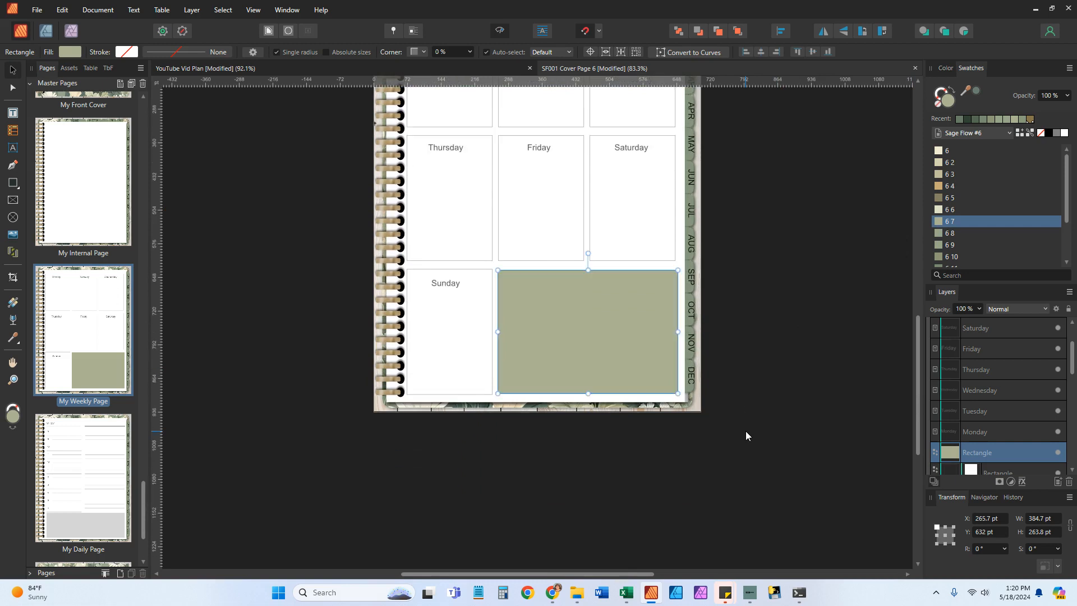
left_click(1068, 96)
type("75")
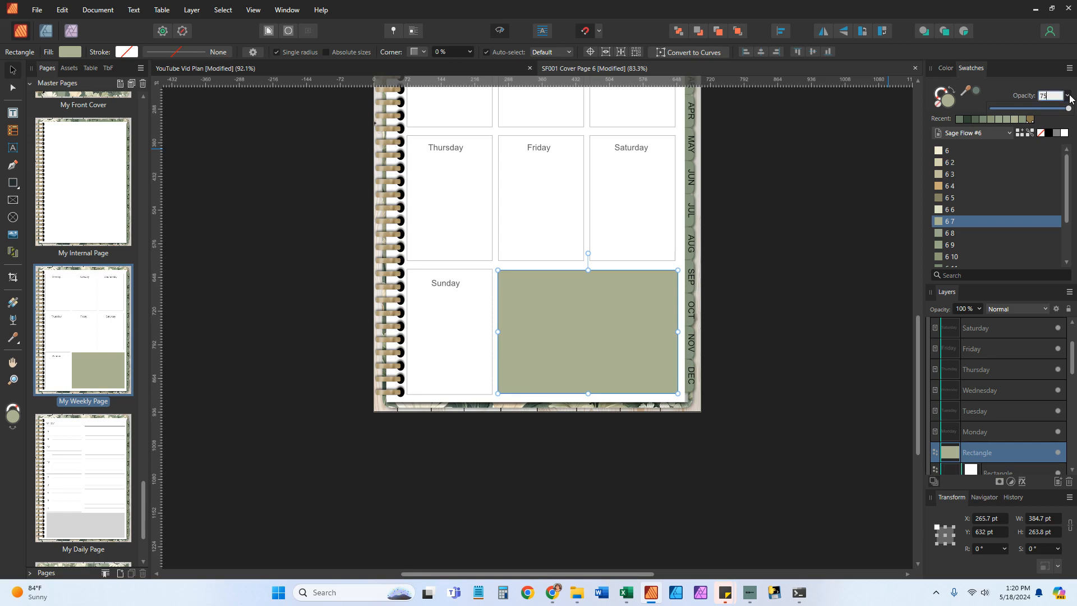
key("Return")
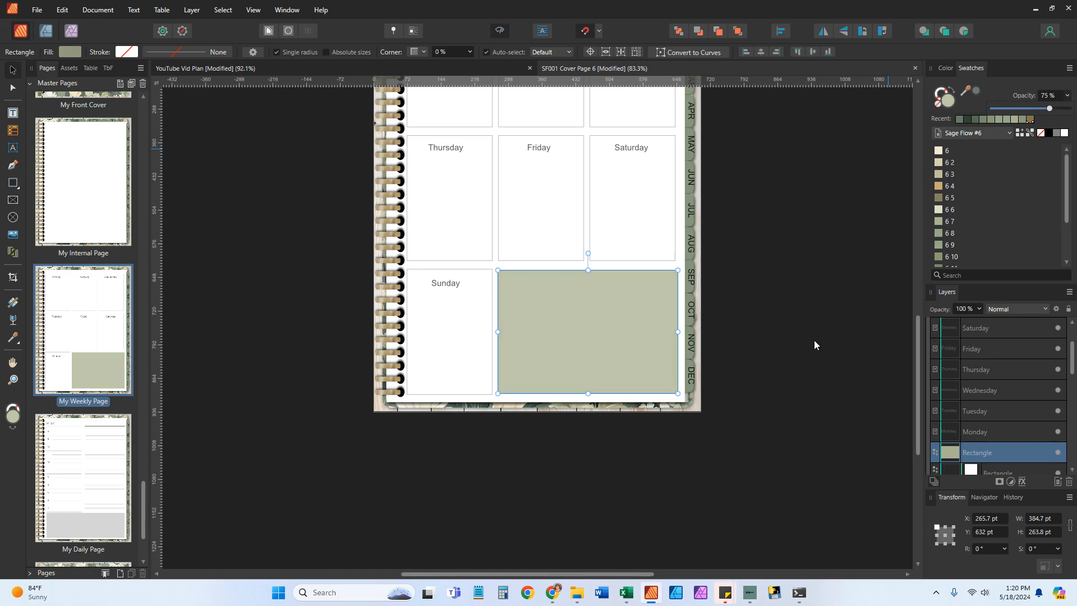
left_click(814, 345)
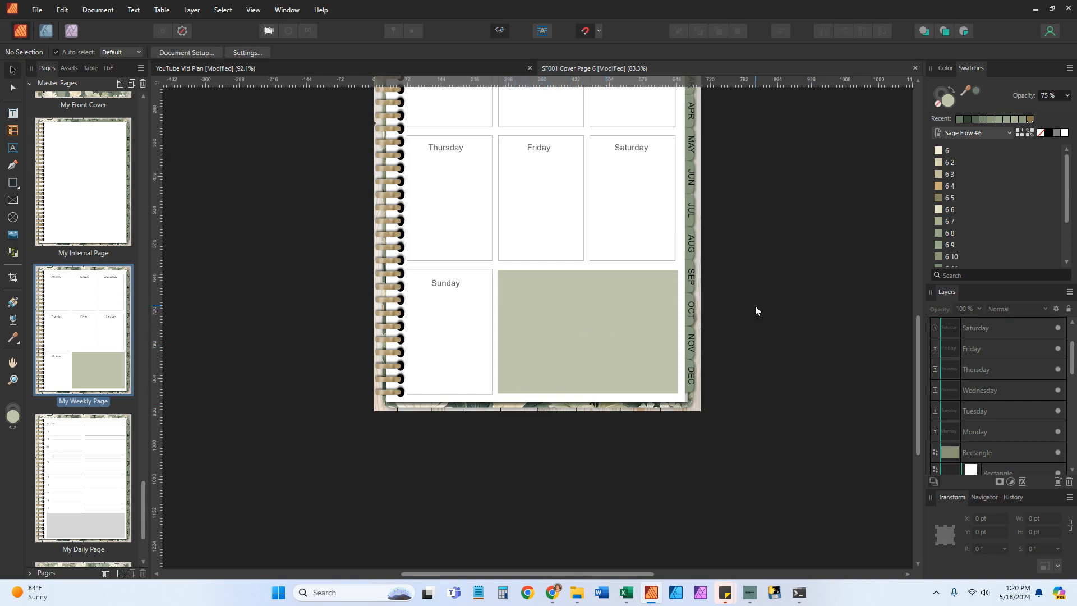
- Open the My Daily Page master page and fill the grey rectangle below the hourly lines with swatch 6 11
double_click(83, 527)
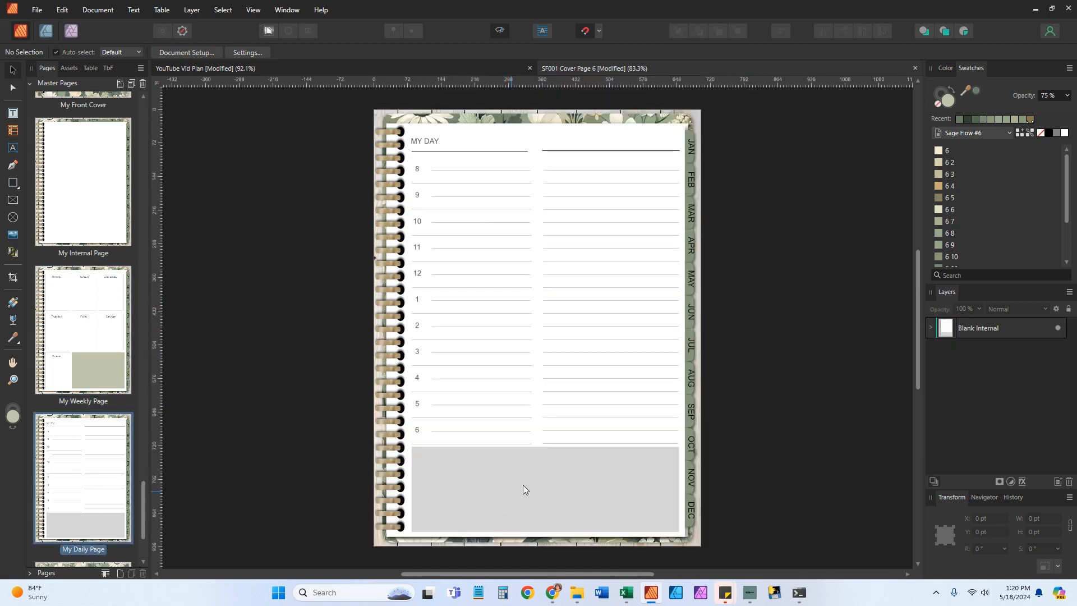
scroll(522, 484, "down", 4)
left_click(563, 356)
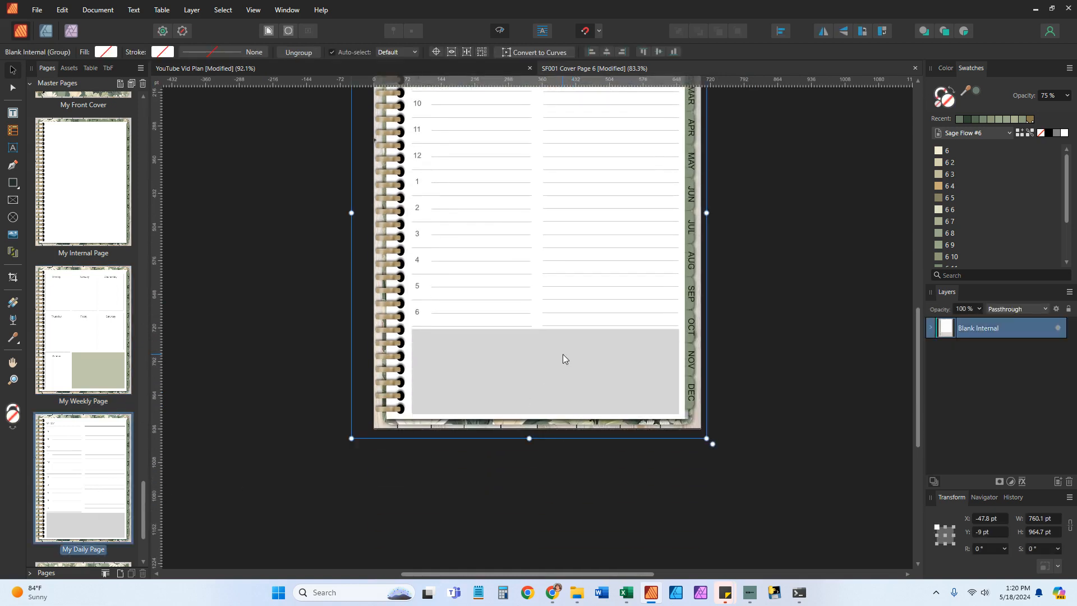
double_click(563, 355)
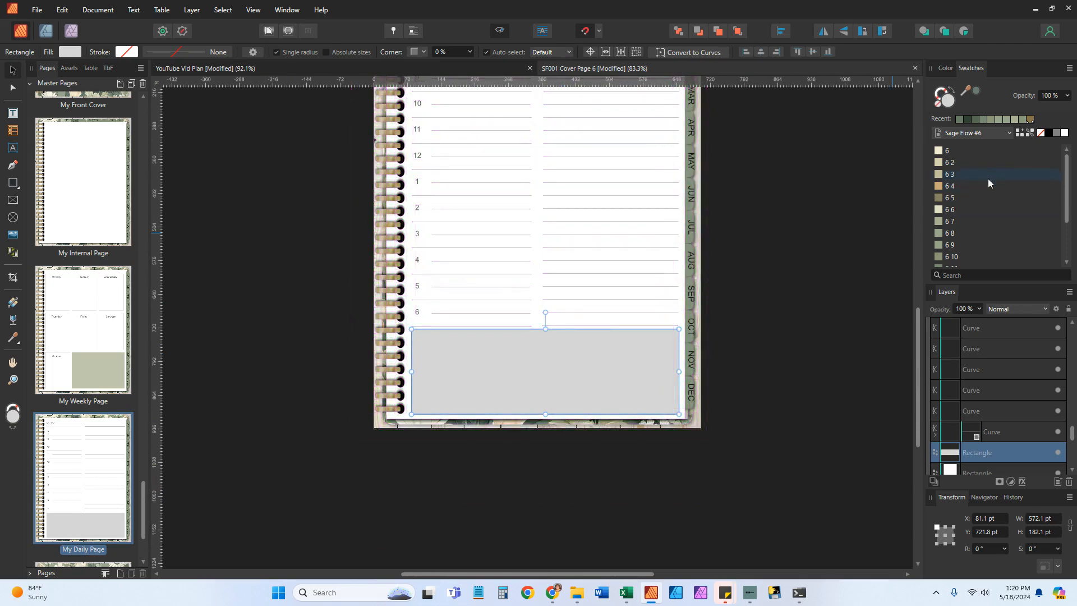
scroll(967, 240, "down", 1)
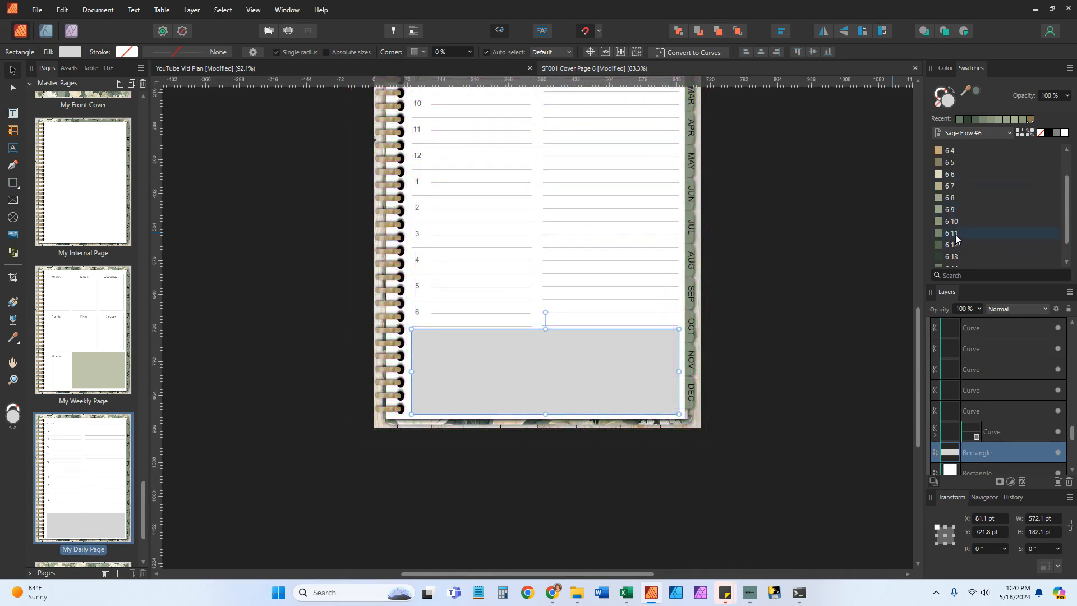
left_click(953, 234)
left_click(829, 429)
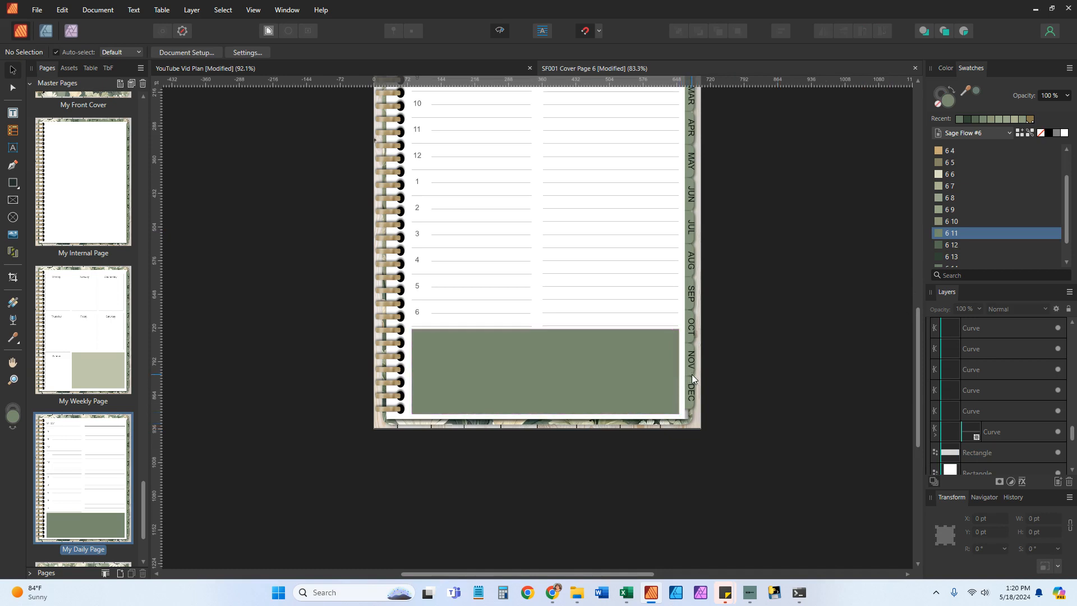
scroll(101, 468, "down", 3)
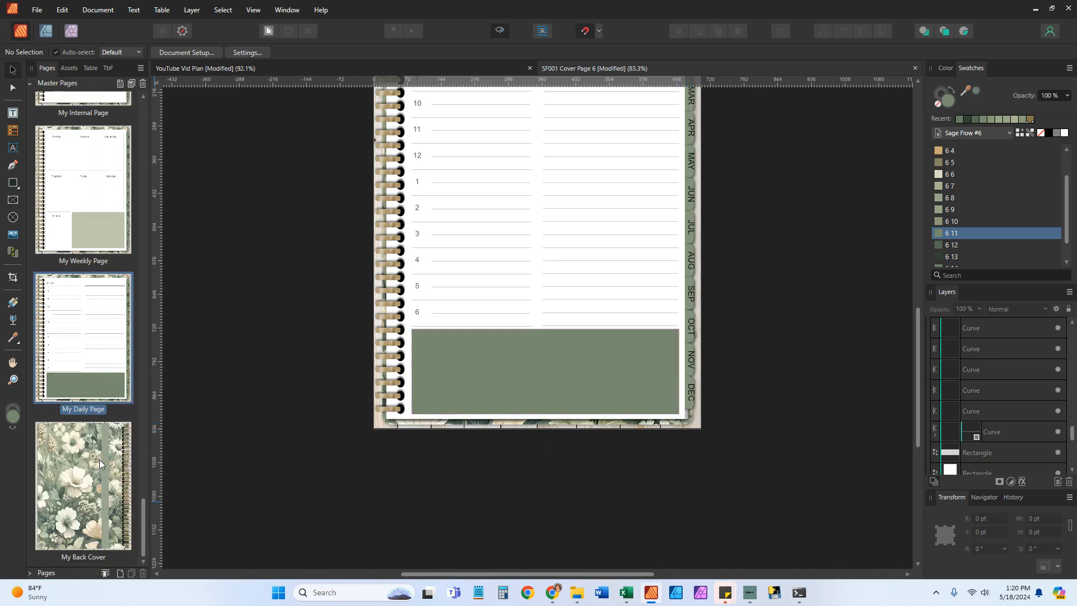
scroll(100, 459, "up", 6)
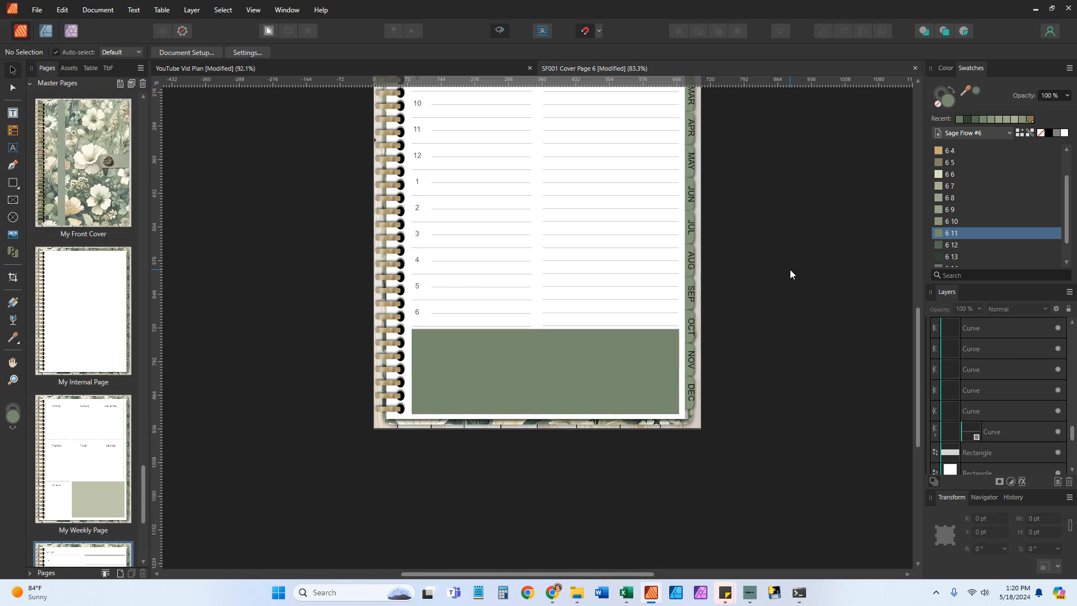
scroll(790, 269, "up", 5)
scroll(785, 279, "up", 1)
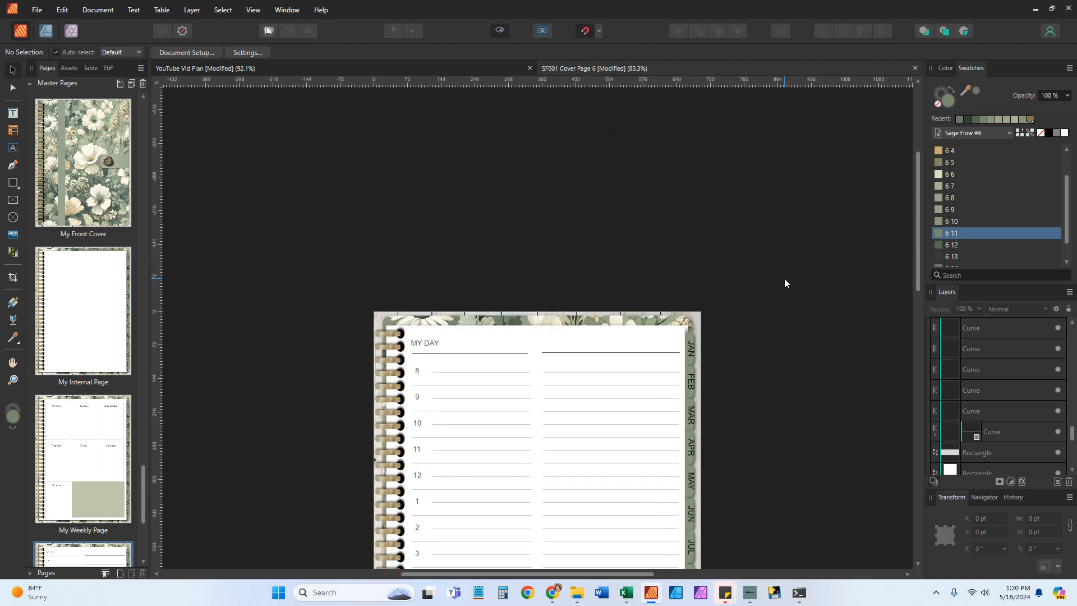
scroll(785, 279, "down", 4)
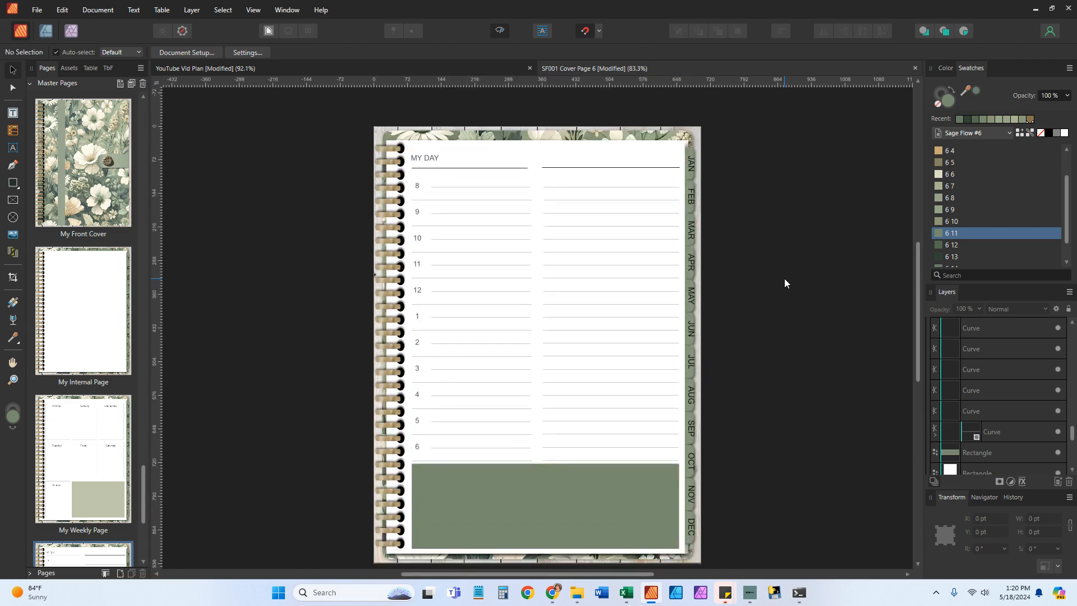
scroll(784, 278, "down", 1)
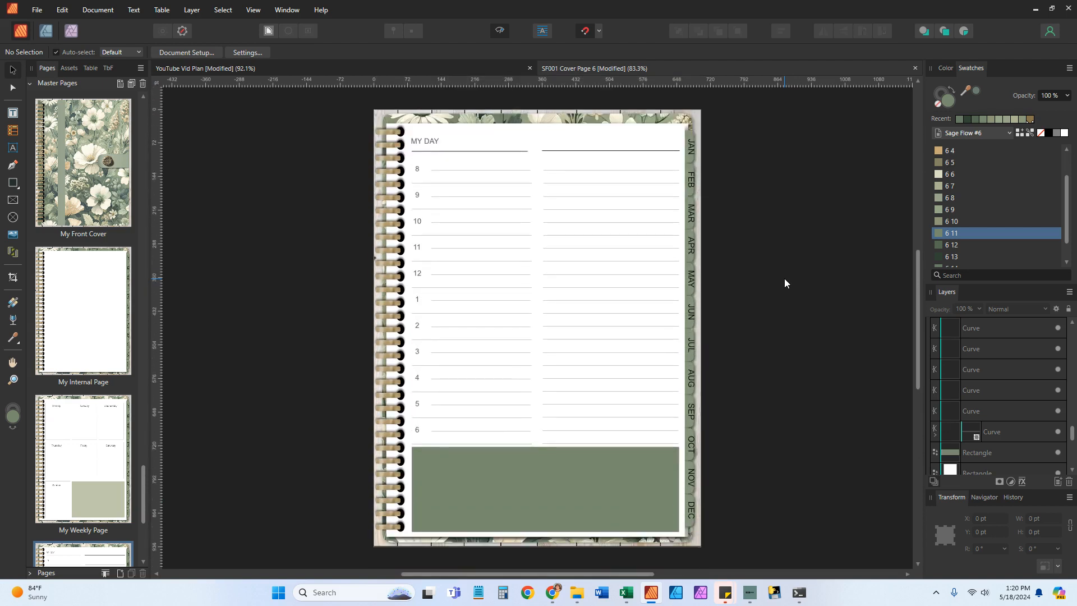